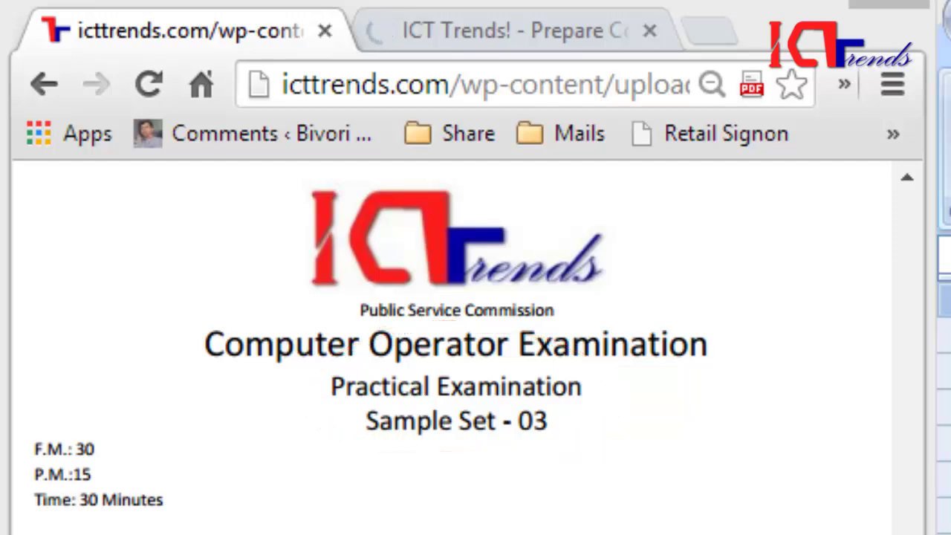
# Step: Scroll the exam PDF down to section B's Excel tasks
pyautogui.scroll(-10, 453, 349)
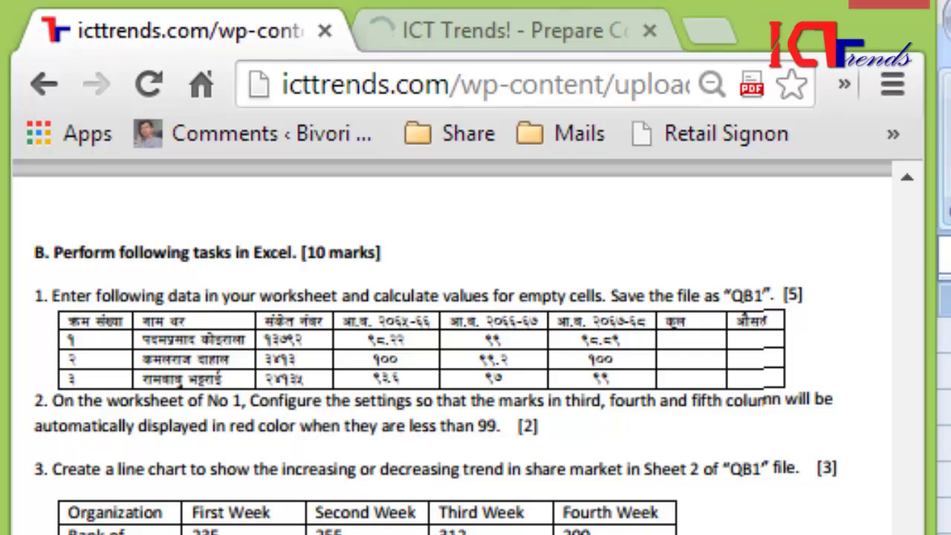
pyautogui.scroll(-1, 453, 349)
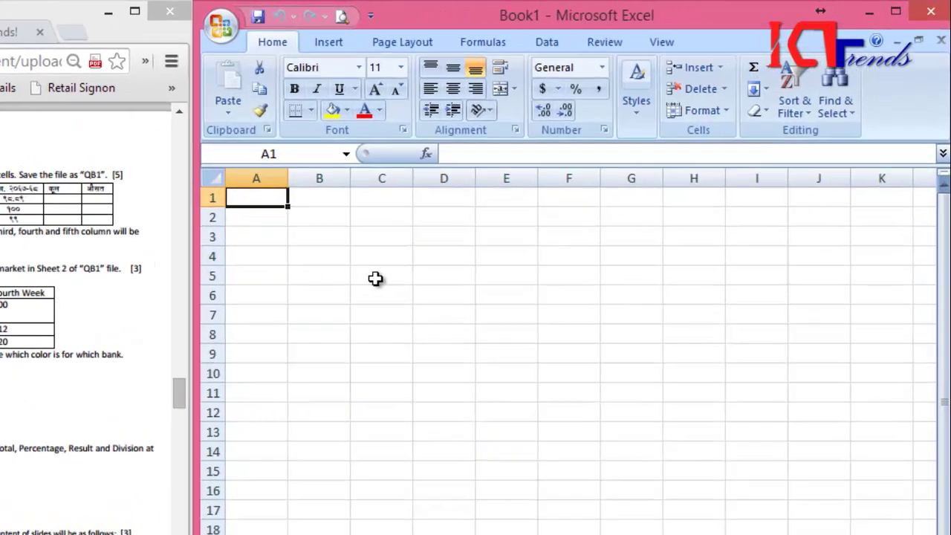
# Step: Enter 1234 in C5, D5 and E5
pyautogui.click(523, 209)
pyautogui.write('1234')
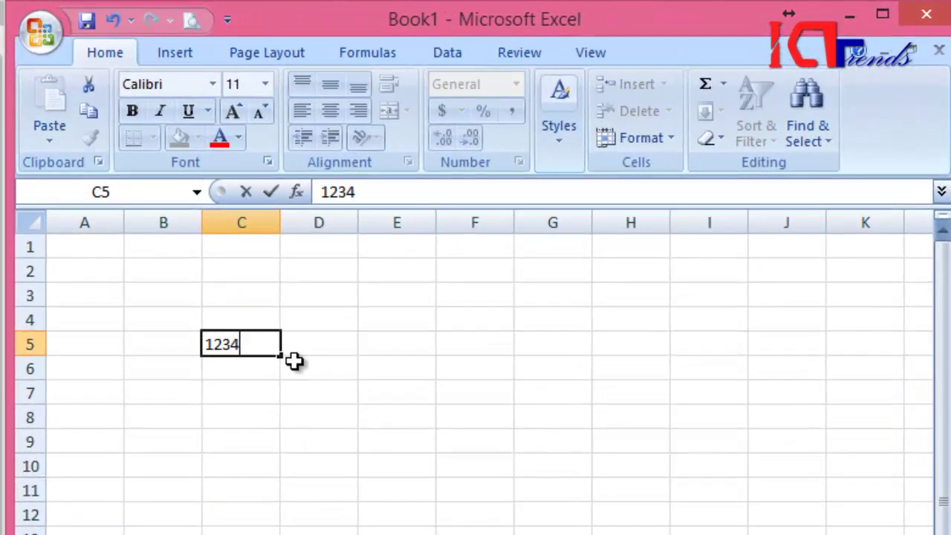
pyautogui.press('Tab')
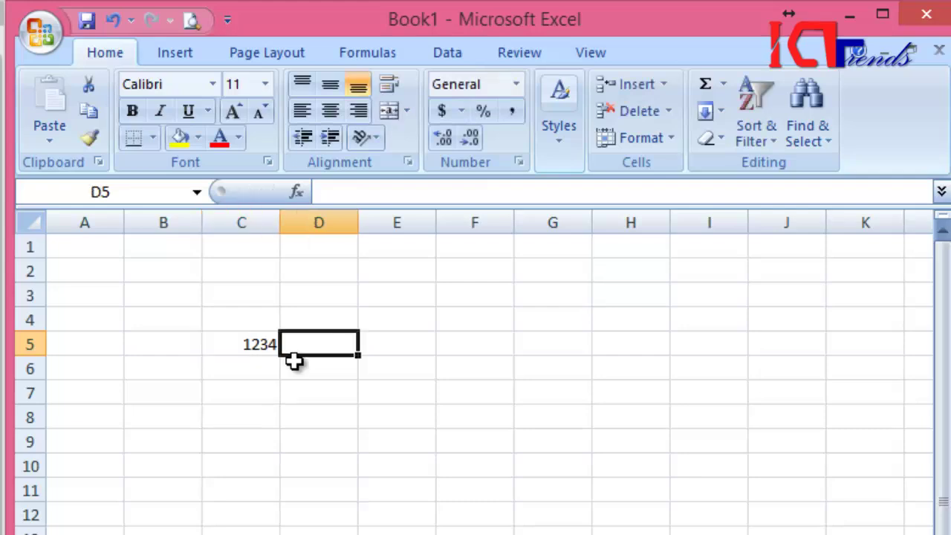
pyautogui.write('1234')
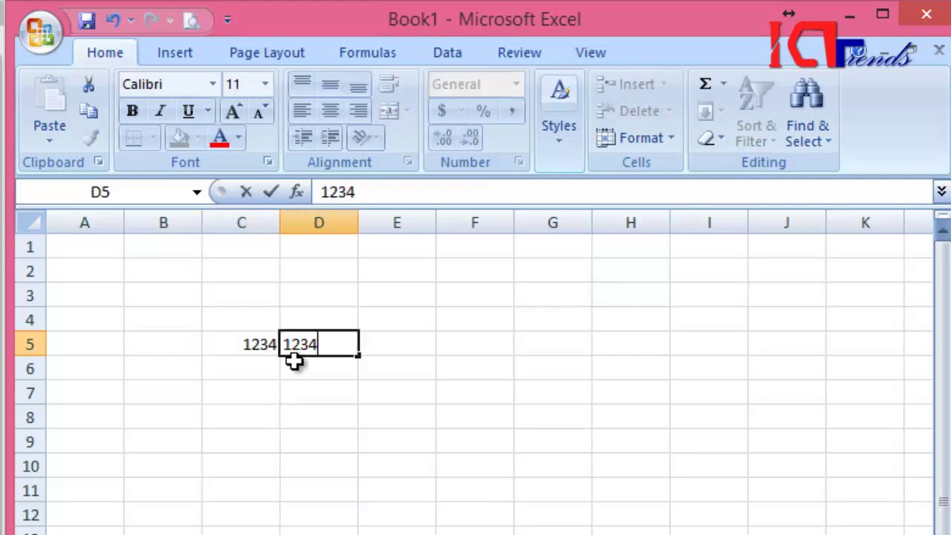
pyautogui.press('Tab')
pyautogui.write('123')
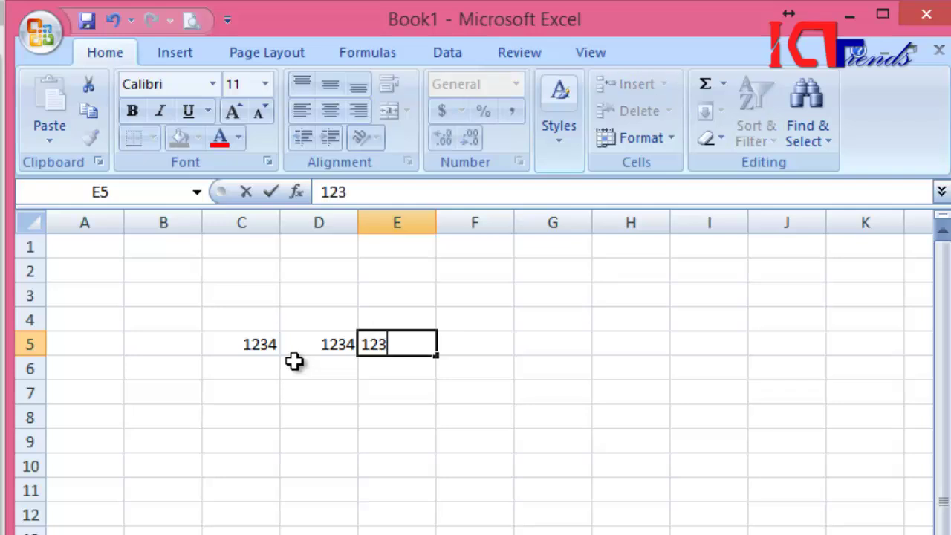
pyautogui.write('4')
pyautogui.press('Tab')
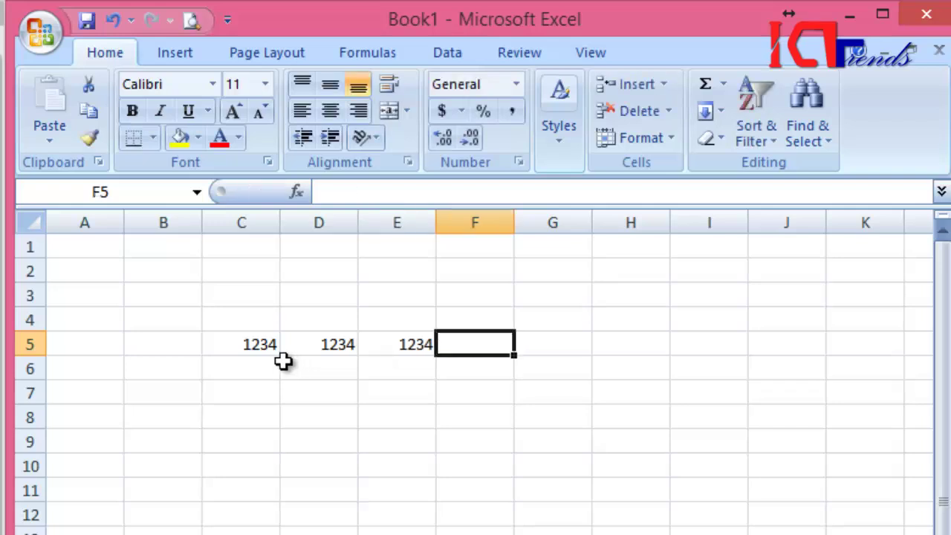
# Step: Set C5 to the Preeti font and D5 to the Rukmini font
pyautogui.click(248, 345)
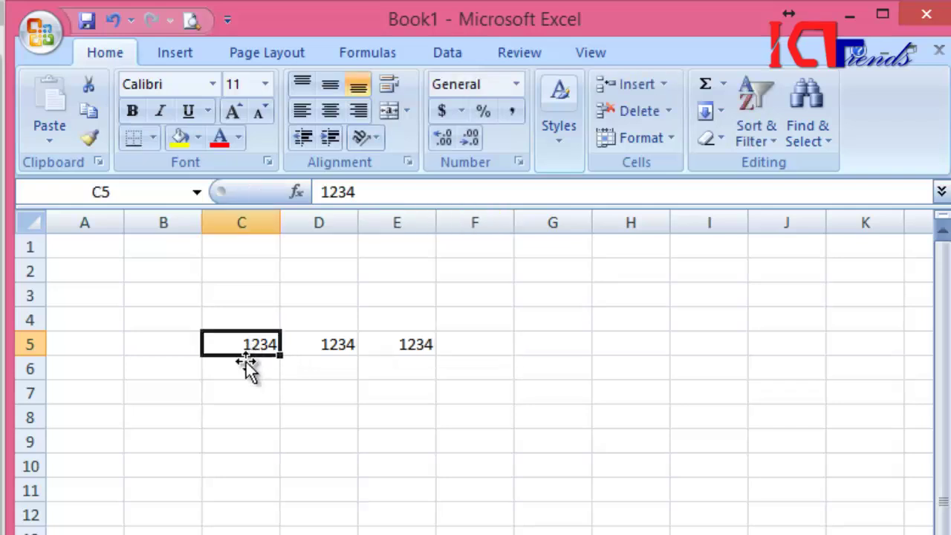
pyautogui.click(194, 84)
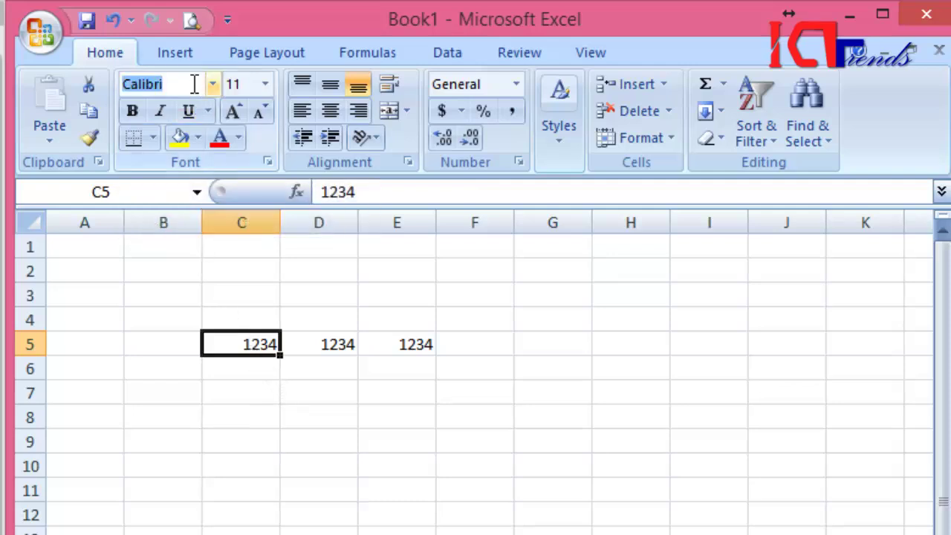
pyautogui.write('Preeti')
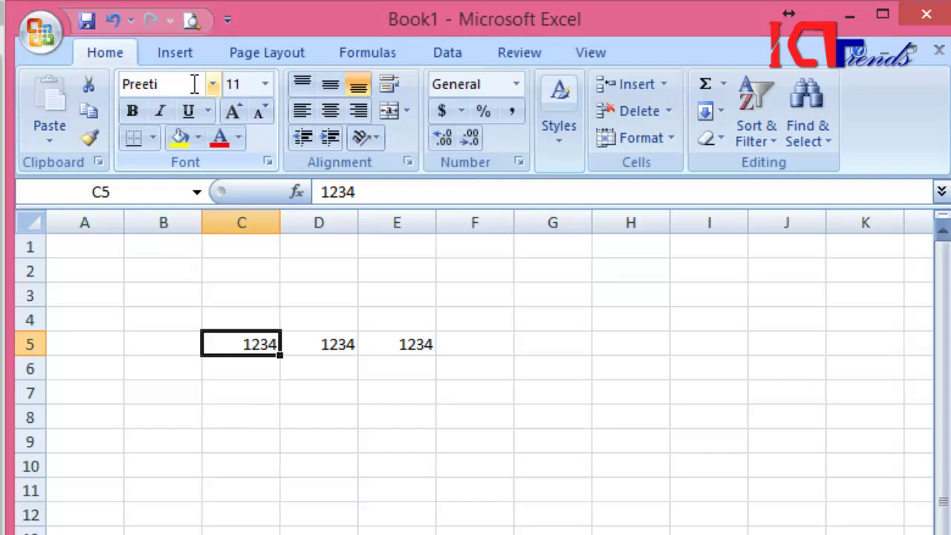
pyautogui.press('Return')
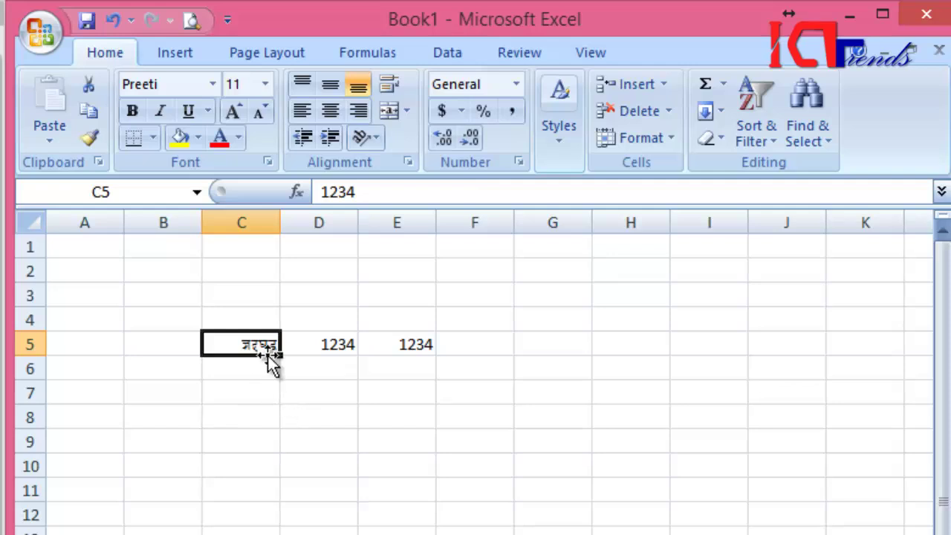
pyautogui.click(328, 343)
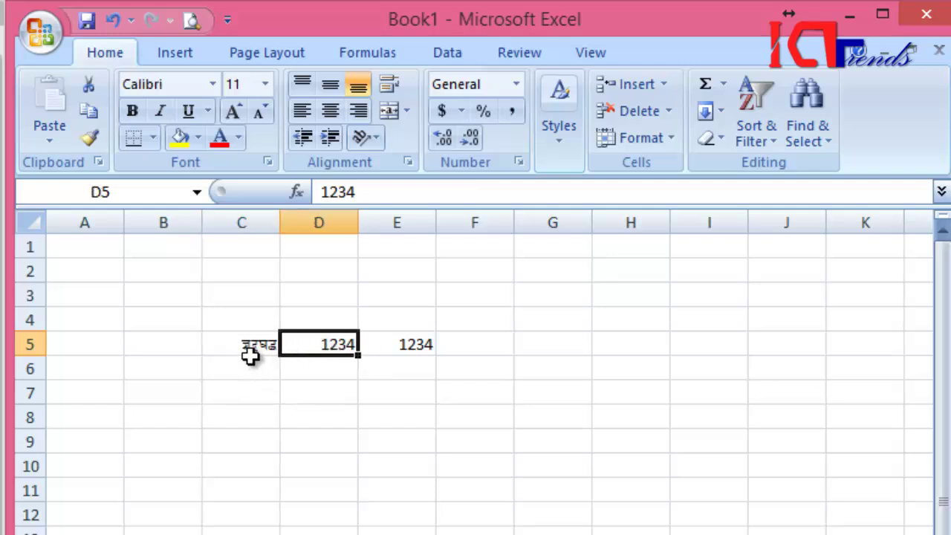
pyautogui.click(165, 83)
pyautogui.write('Rukmini')
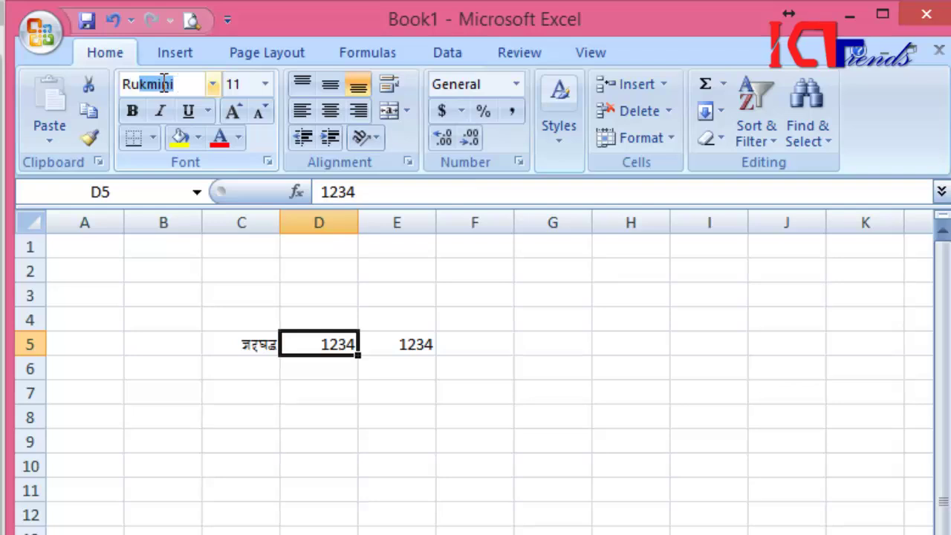
pyautogui.press('Return')
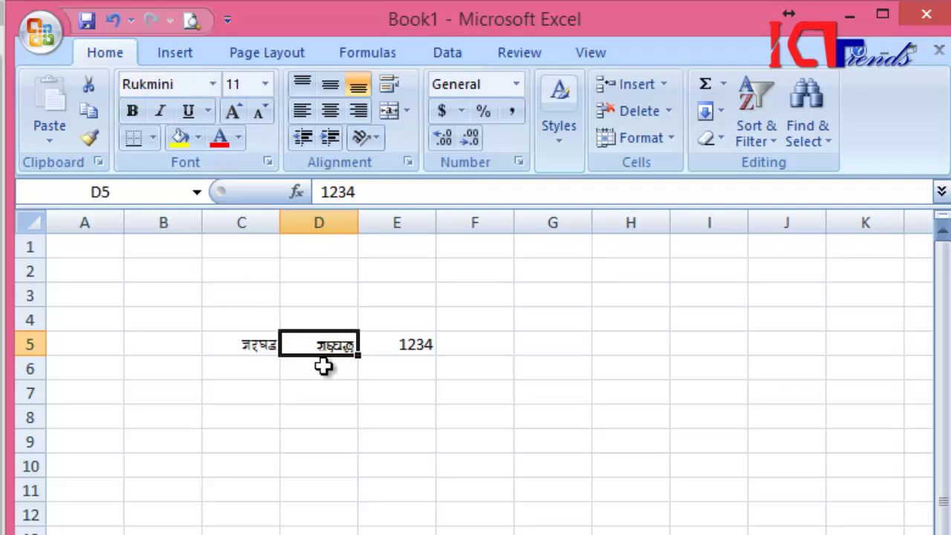
# Step: Set E5 to the FONTASY font to show Devanagari digits, then reselect C5
pyautogui.click(423, 344)
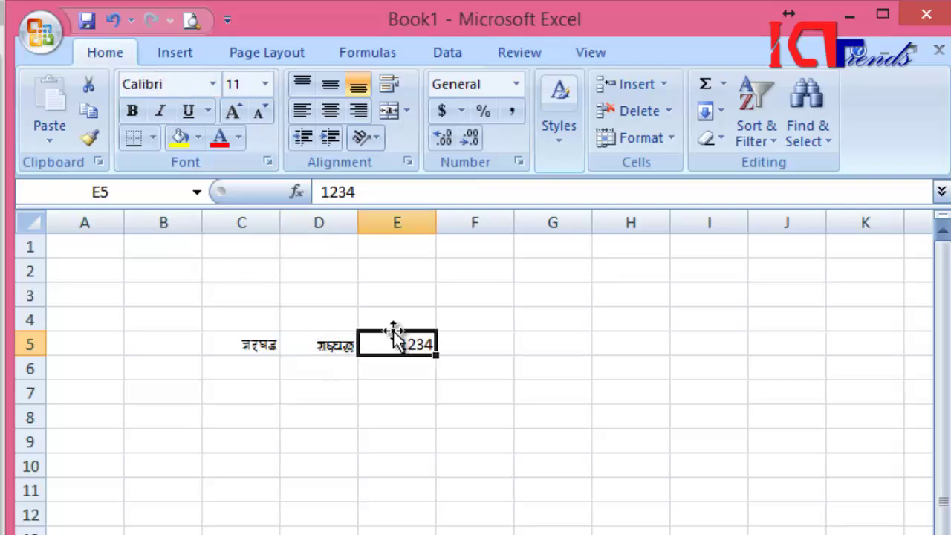
pyautogui.click(192, 83)
pyautogui.write('FONTASY_HIM')
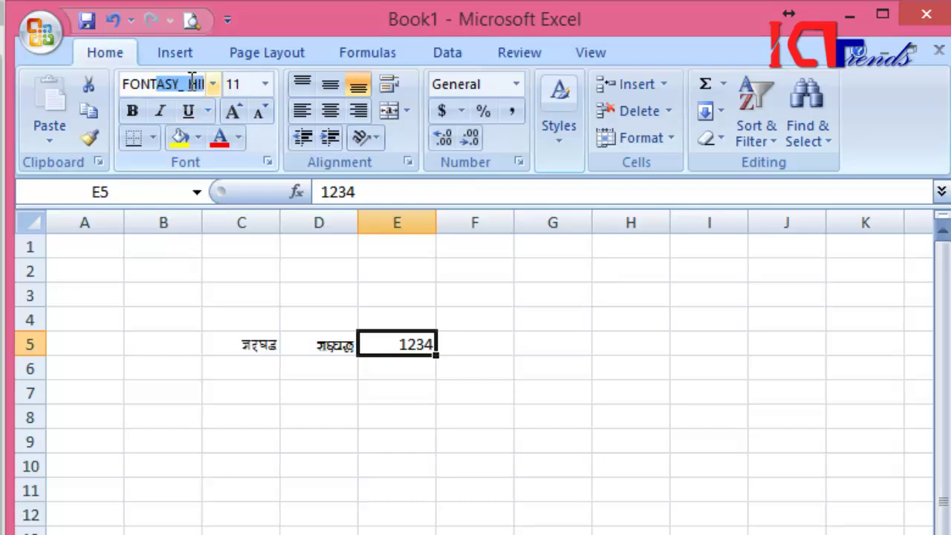
pyautogui.press('Return')
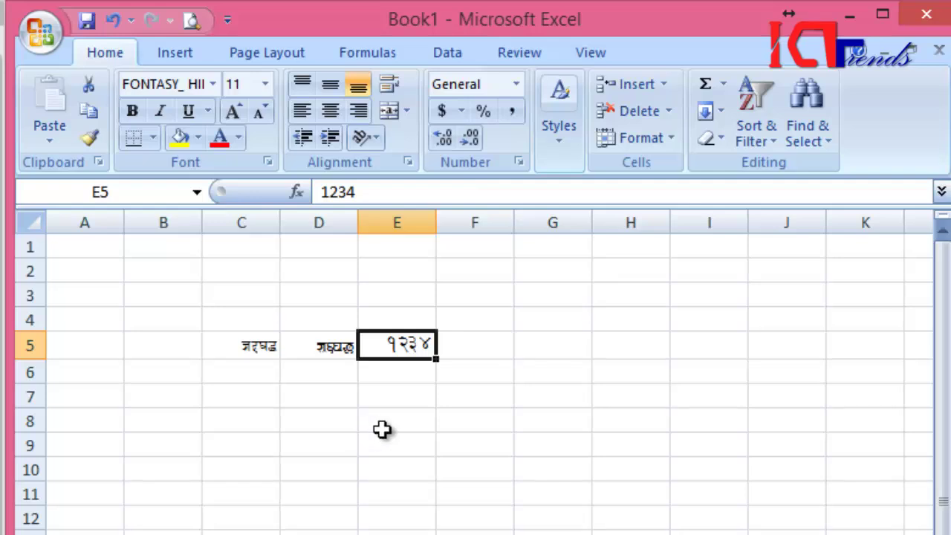
pyautogui.click(371, 422)
pyautogui.click(269, 352)
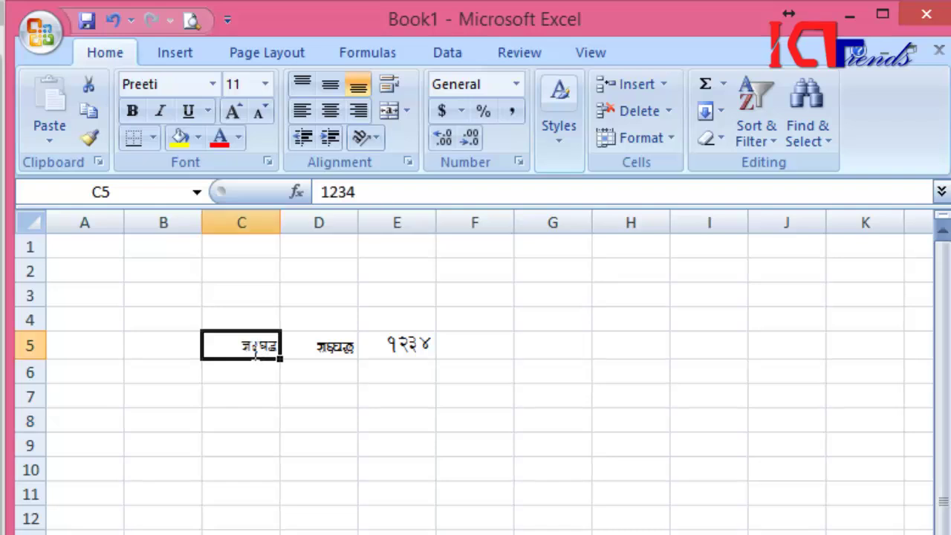
# Step: Enter !@#$ in C5 so Preeti displays it as १२३४
pyautogui.write('!@#$')
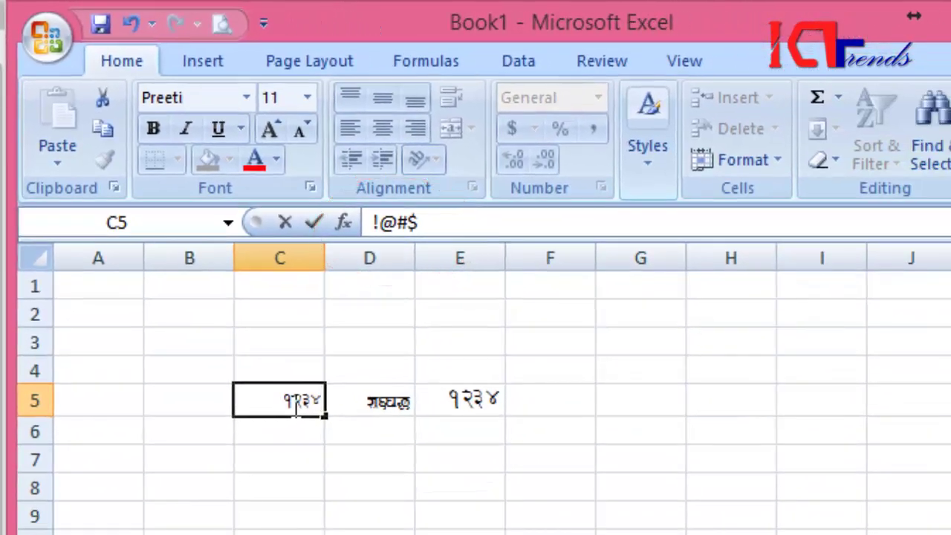
pyautogui.hotkey('ctrl', 'Return')
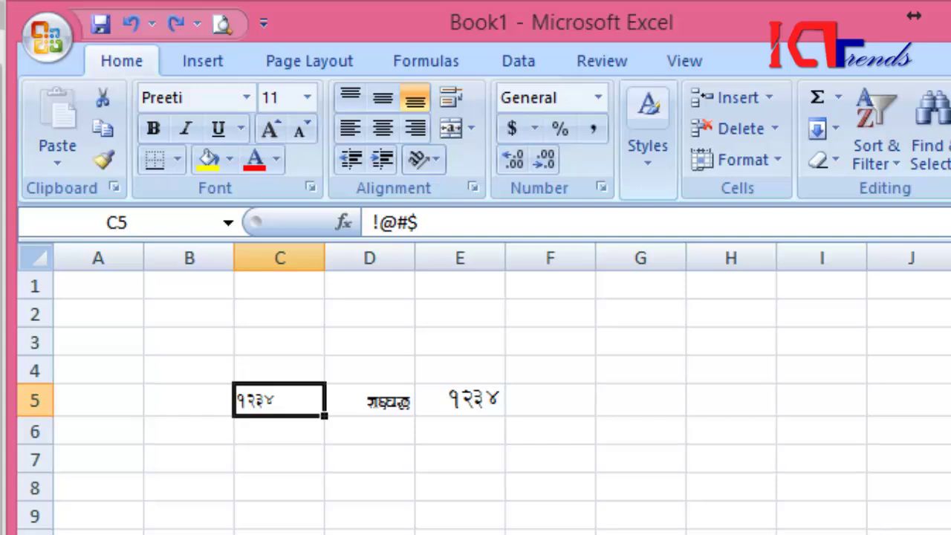
# Step: Delete the sample entries in B3:F9 and return to A1
pyautogui.moveTo(208, 335); pyautogui.dragTo(513, 502)
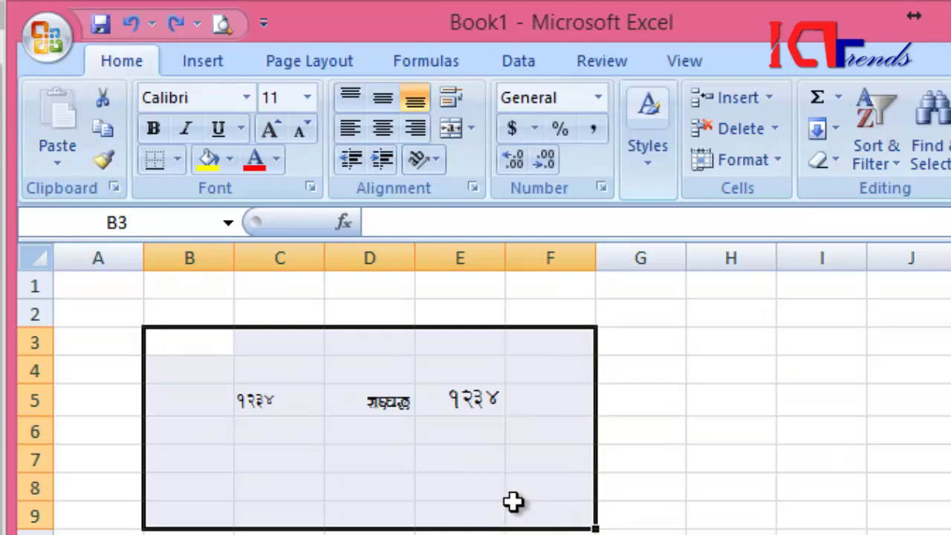
pyautogui.press('Delete')
pyautogui.hotkey('ctrl', 'Home')
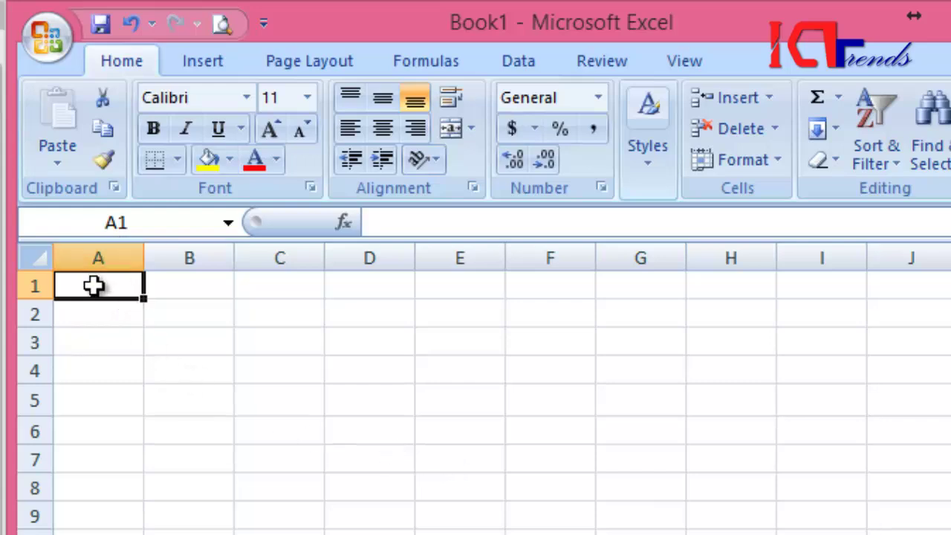
# Step: Enter 12 in A1 and 54 in A2, each in the FONTASY font
pyautogui.click(189, 97)
pyautogui.write('fonta')
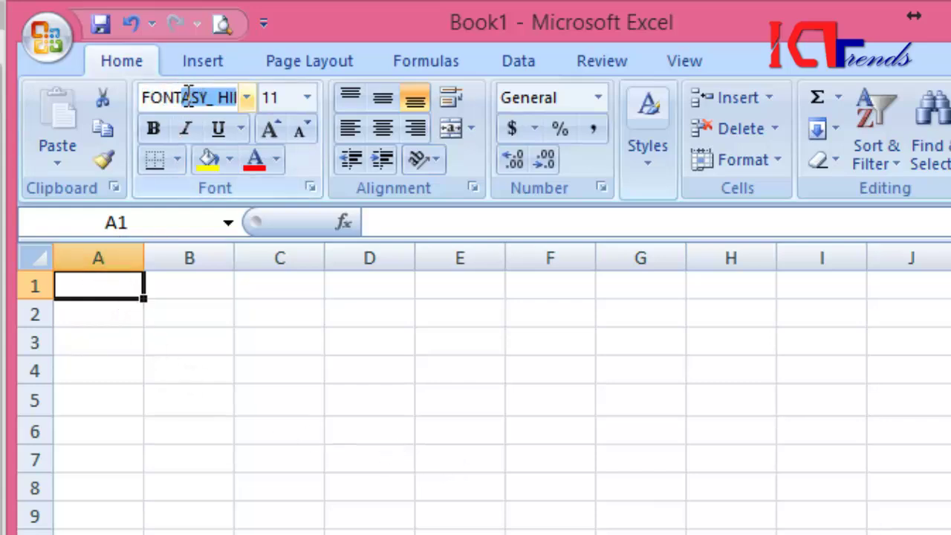
pyautogui.press('Return')
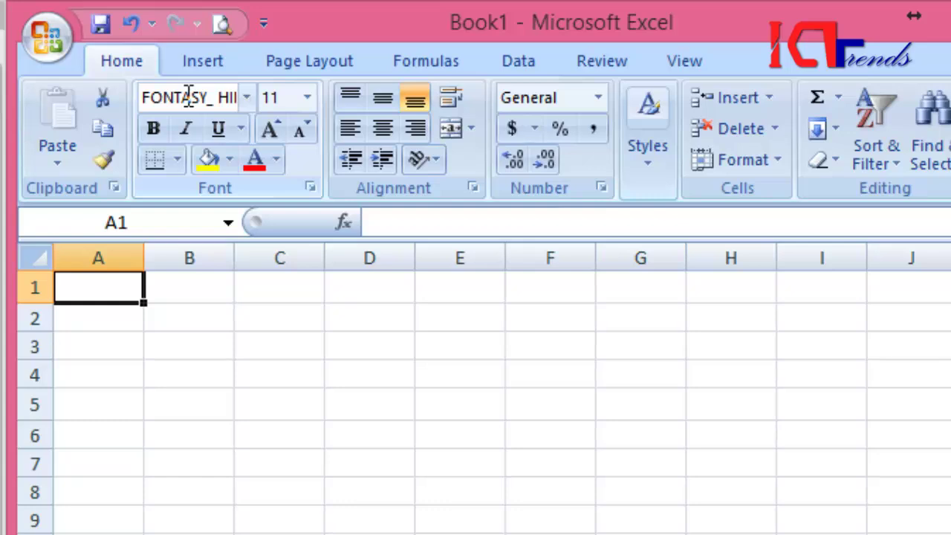
pyautogui.write('12')
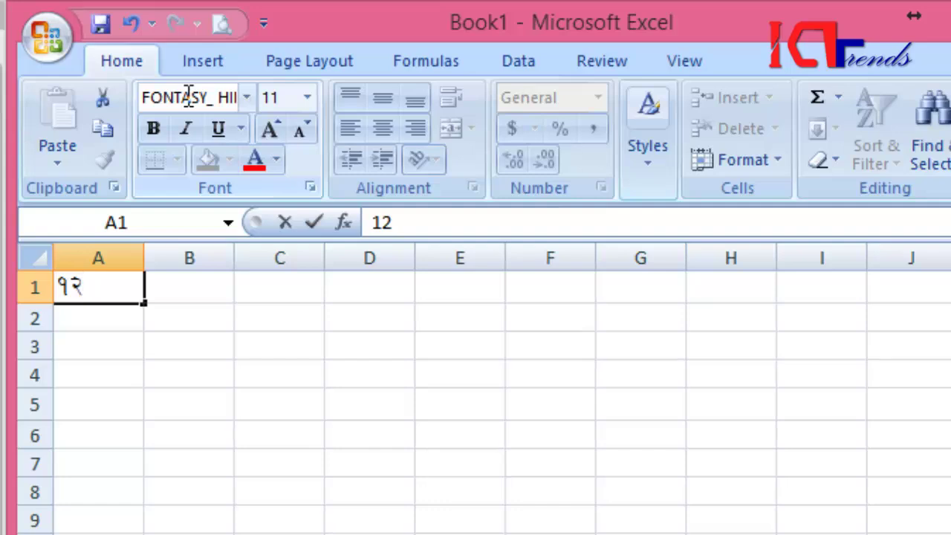
pyautogui.press('Return')
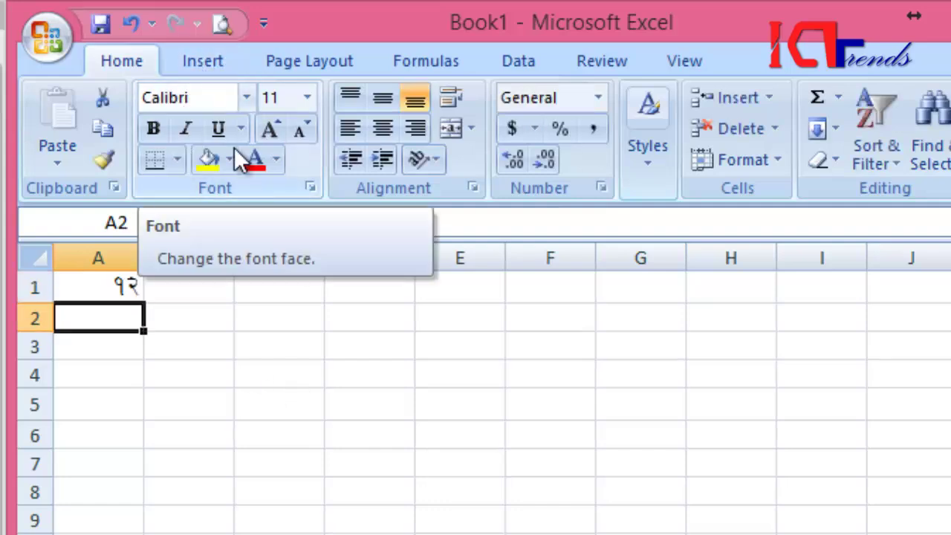
pyautogui.click(199, 99)
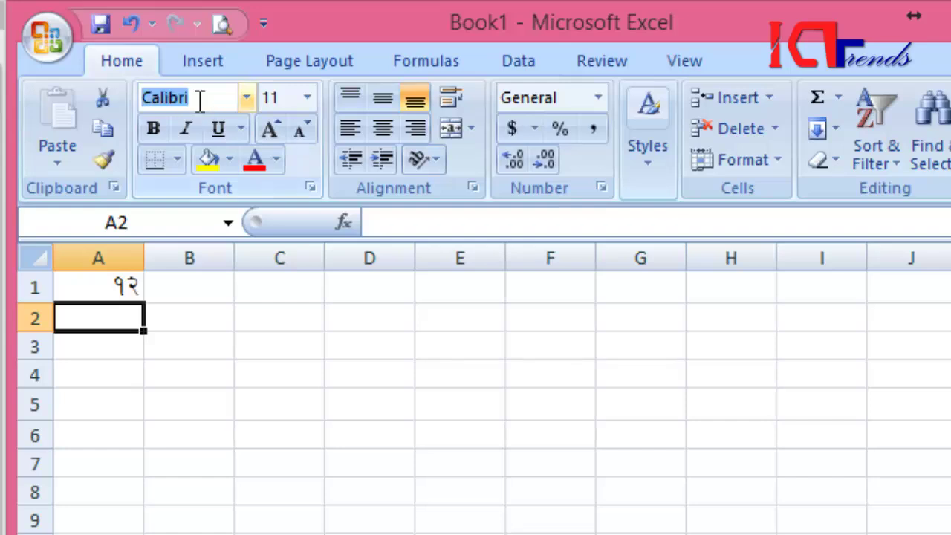
pyautogui.write('fontas')
pyautogui.press('Return')
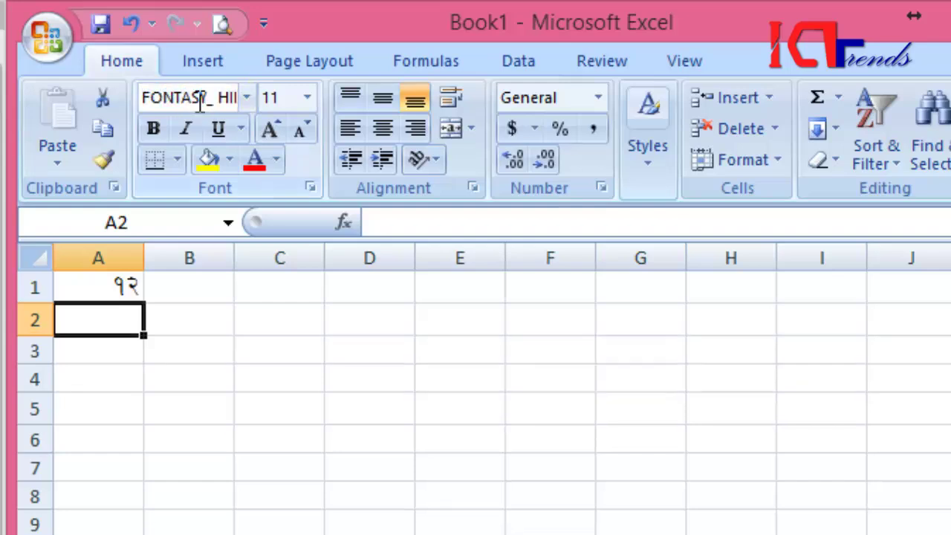
pyautogui.write('54')
pyautogui.press('Return')
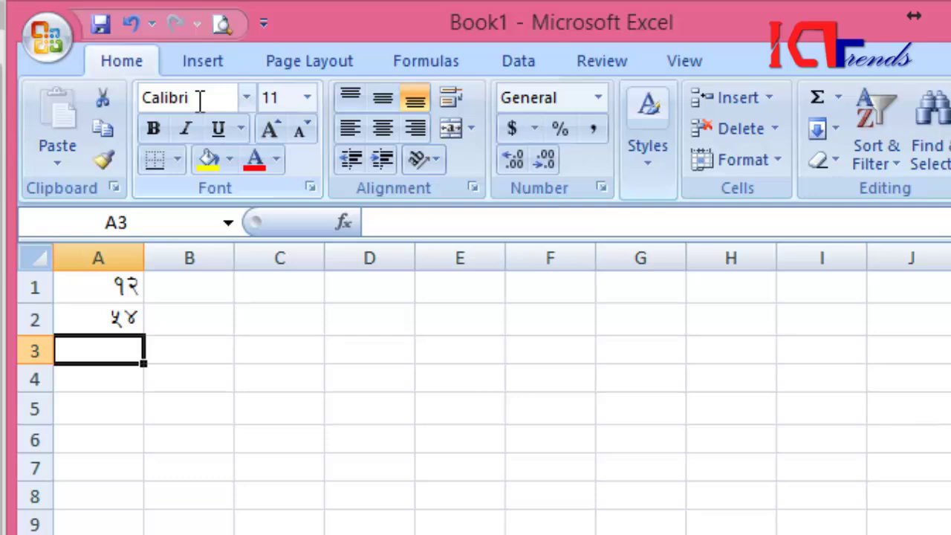
# Step: Move around the neighbouring cells back to A1, then select B3
pyautogui.press('Right')
pyautogui.press('Up')
pyautogui.press('Up')
pyautogui.press('Right')
pyautogui.press('Right')
pyautogui.press('Down')
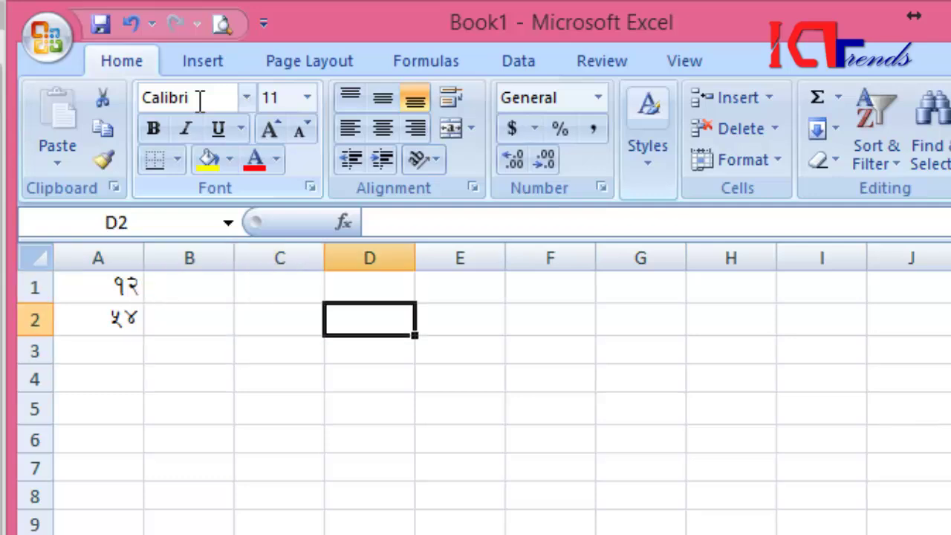
pyautogui.press('Down')
pyautogui.press('Left')
pyautogui.press('Left')
pyautogui.press('Left')
pyautogui.press('Up')
pyautogui.press('Up')
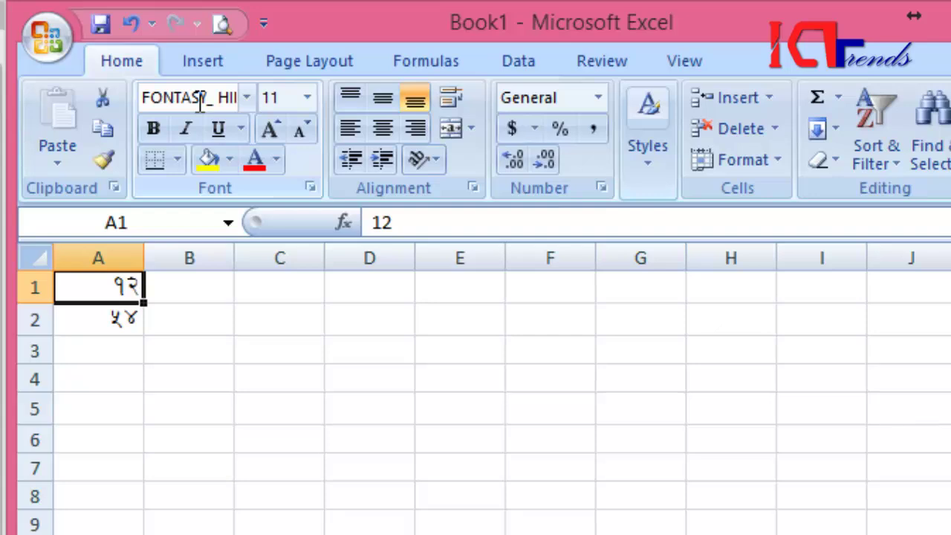
pyautogui.click(160, 338)
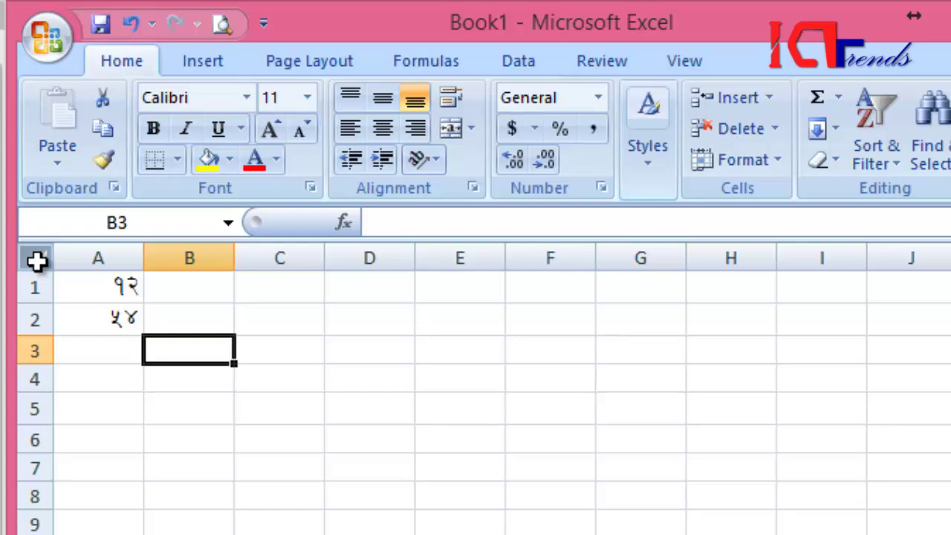
# Step: Apply the FONTASY_HIMALI_TT font to the entire sheet
pyautogui.click(37, 260)
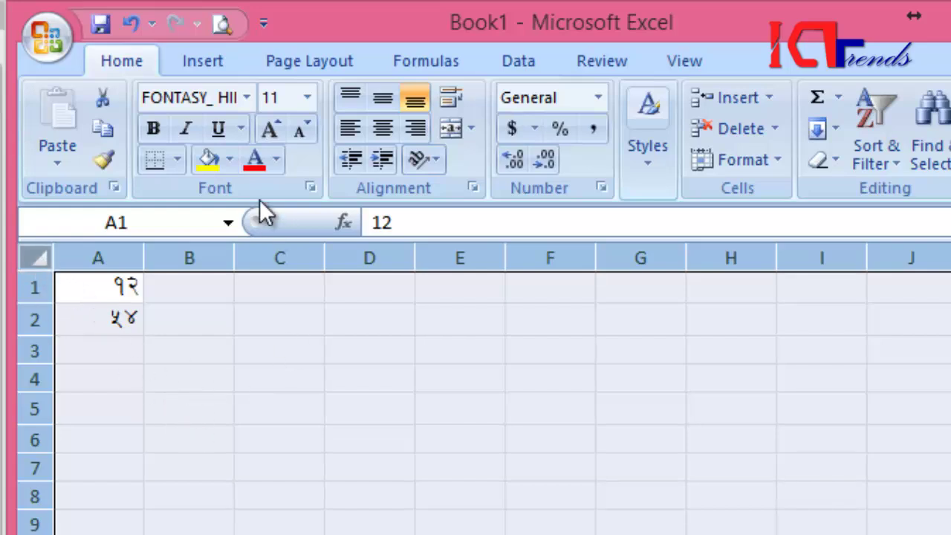
pyautogui.click(189, 101)
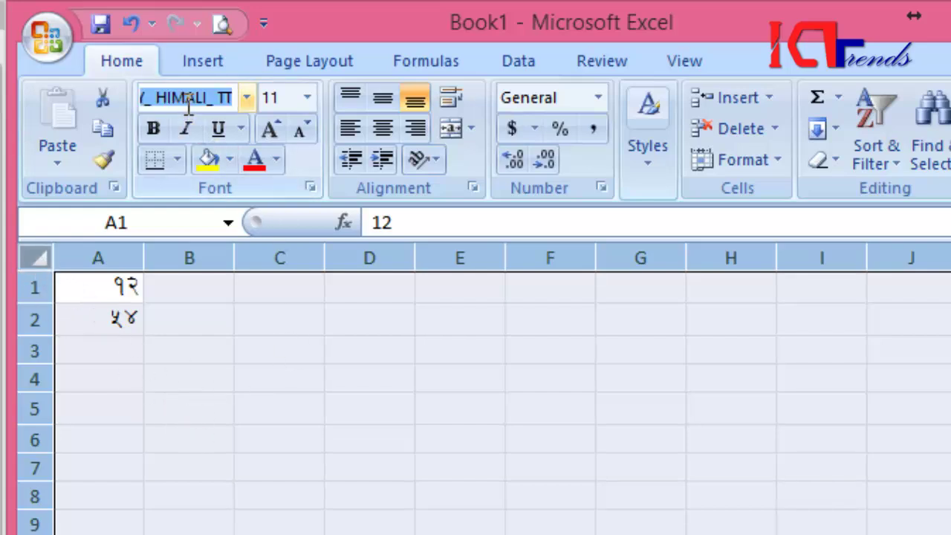
pyautogui.click(188, 100)
pyautogui.press('Return')
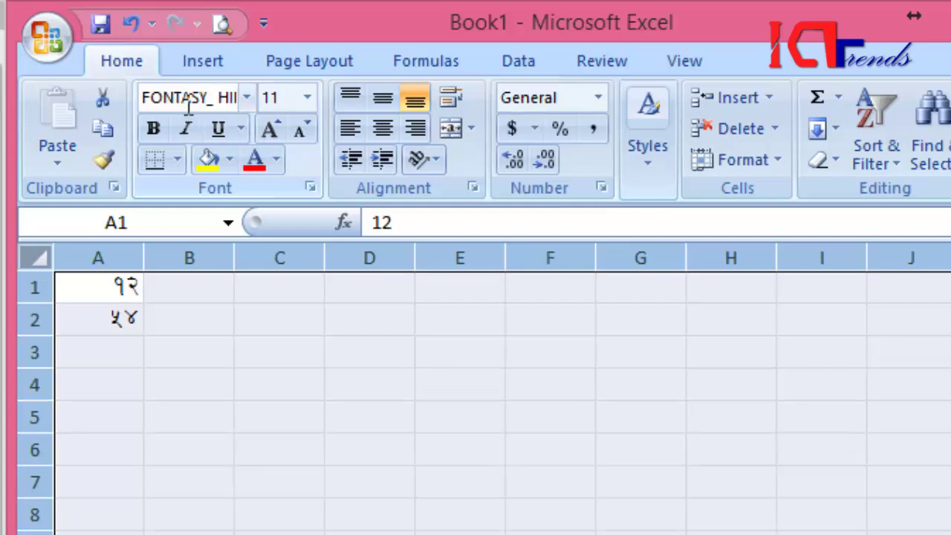
# Step: Deselect the sheet and click through several empty cells
pyautogui.click(195, 405)
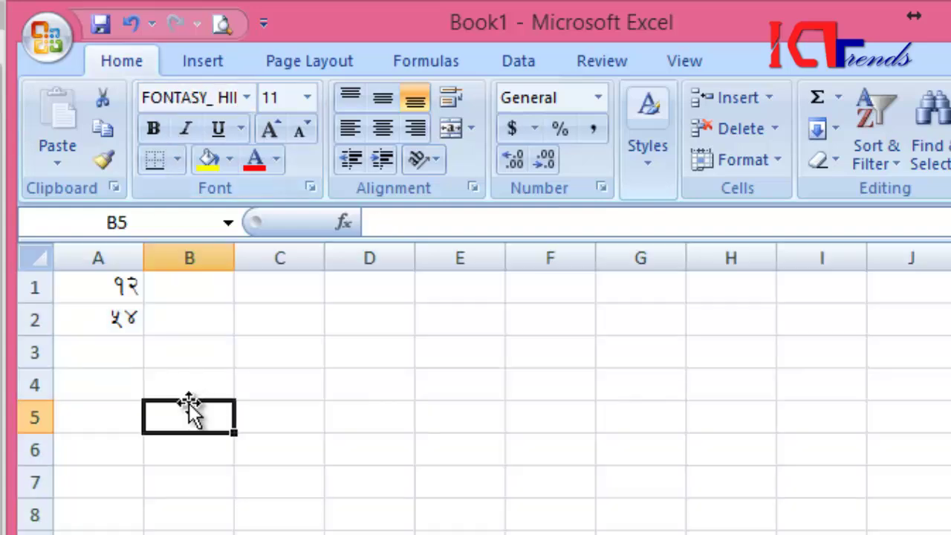
pyautogui.click(133, 390)
pyautogui.click(393, 509)
pyautogui.click(189, 531)
pyautogui.click(550, 531)
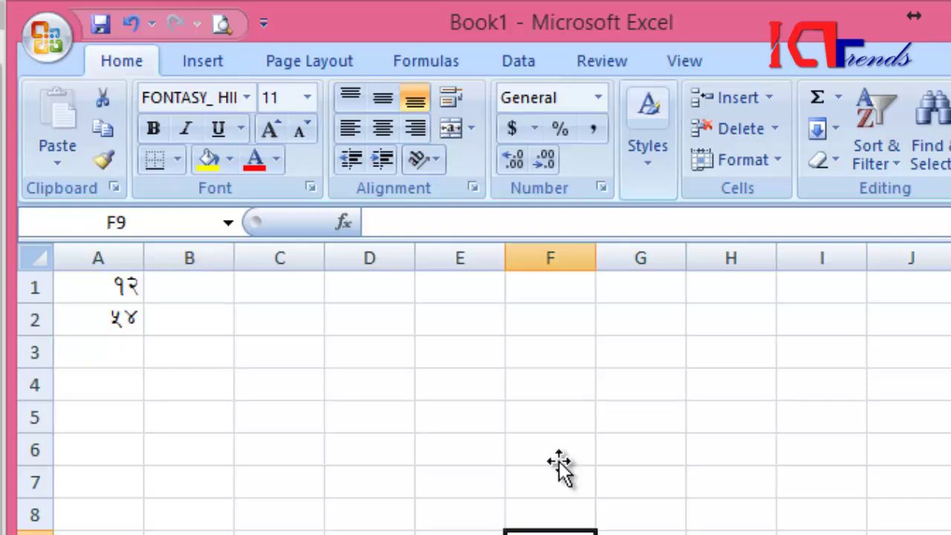
pyautogui.click(528, 417)
pyautogui.click(310, 393)
pyautogui.click(371, 531)
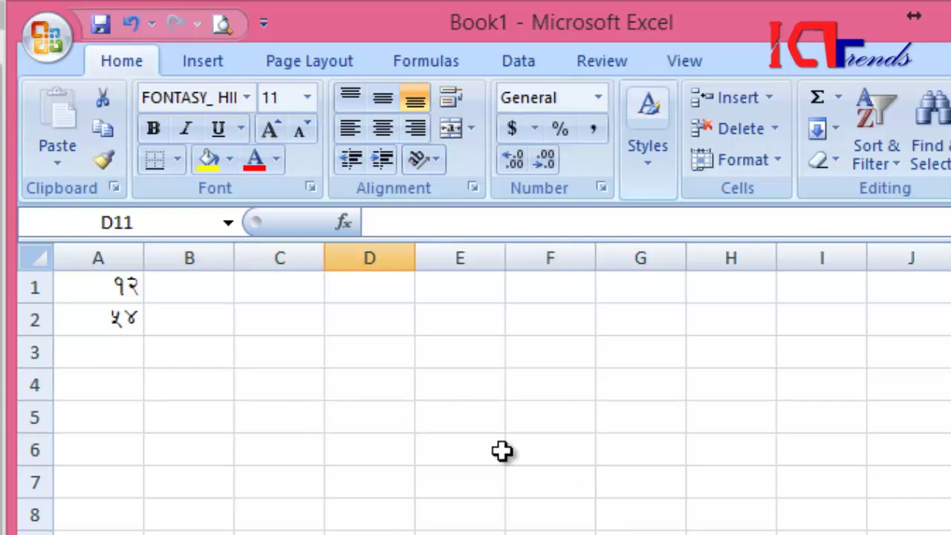
# Step: Type test entries: 2345 in C6 and sample words in D6, E5 and nearby cells
pyautogui.click(253, 462)
pyautogui.write('2345')
pyautogui.press('Tab')
pyautogui.write('dfgs')
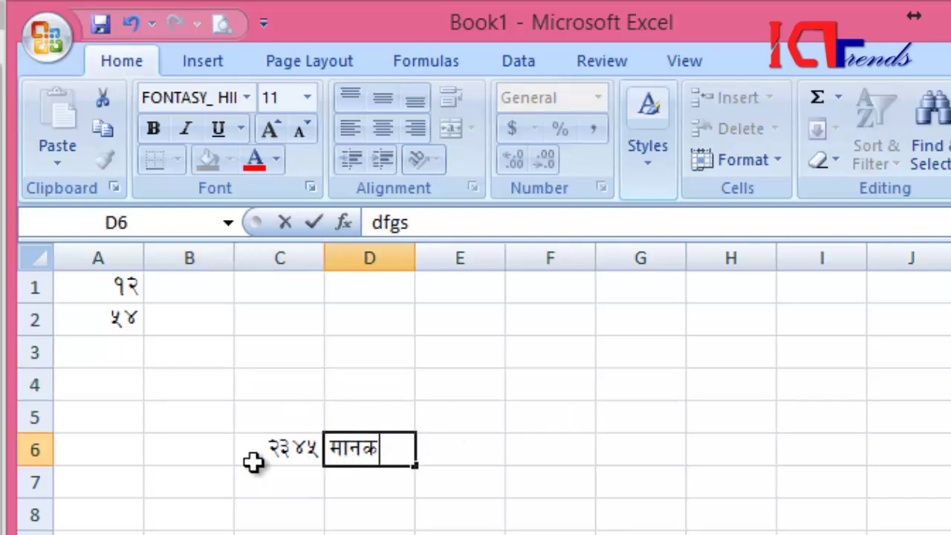
pyautogui.write('dfg')
pyautogui.press('Tab')
pyautogui.press('Up')
pyautogui.write('sdfg')
pyautogui.press('Tab')
pyautogui.write('sdfg')
pyautogui.press('Return')
pyautogui.write('sdfg')
pyautogui.press('Return')
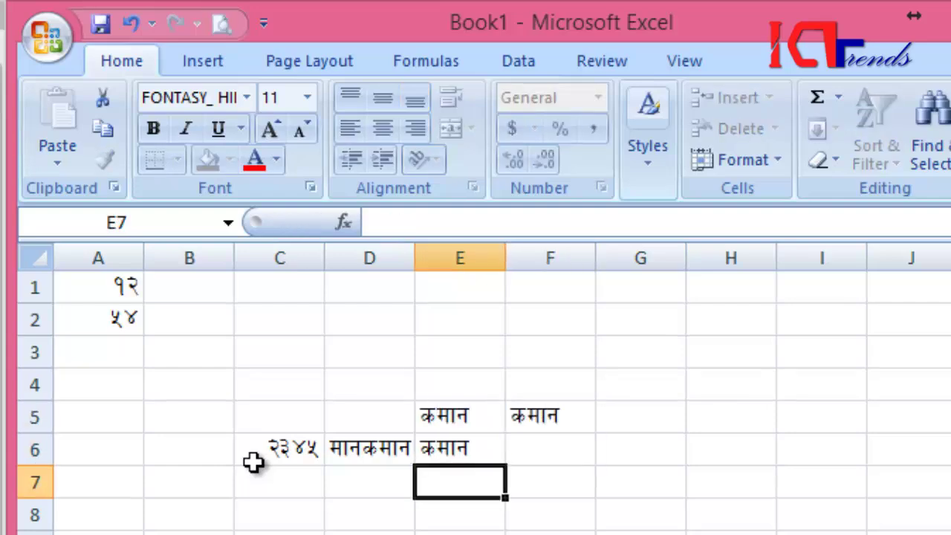
# Step: Enter test numbers 456 in E8 and 3456 in H11
pyautogui.write('456')
pyautogui.press('Return')
pyautogui.press('Right')
pyautogui.press('Right')
pyautogui.press('Right')
pyautogui.press('Down')
pyautogui.press('Down')
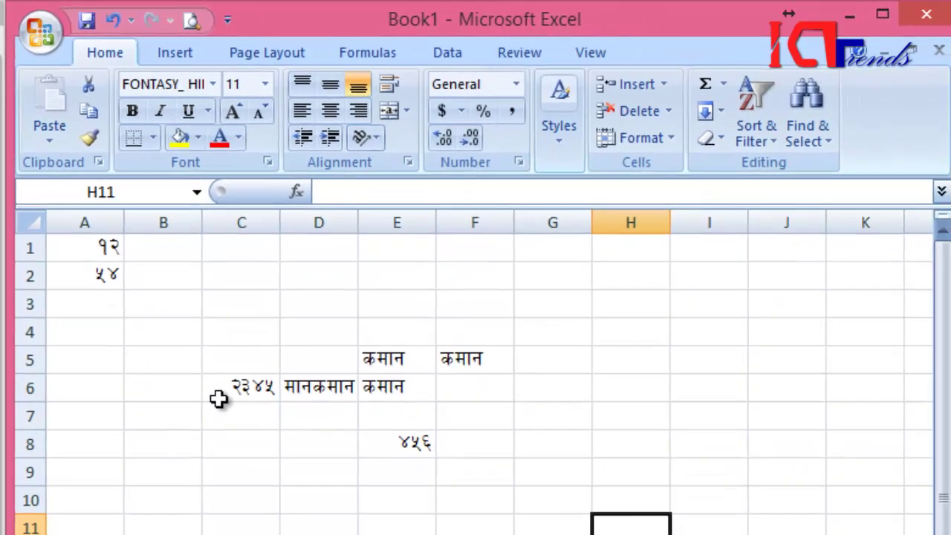
pyautogui.write('3456')
pyautogui.press('Return')
pyautogui.press('Left')
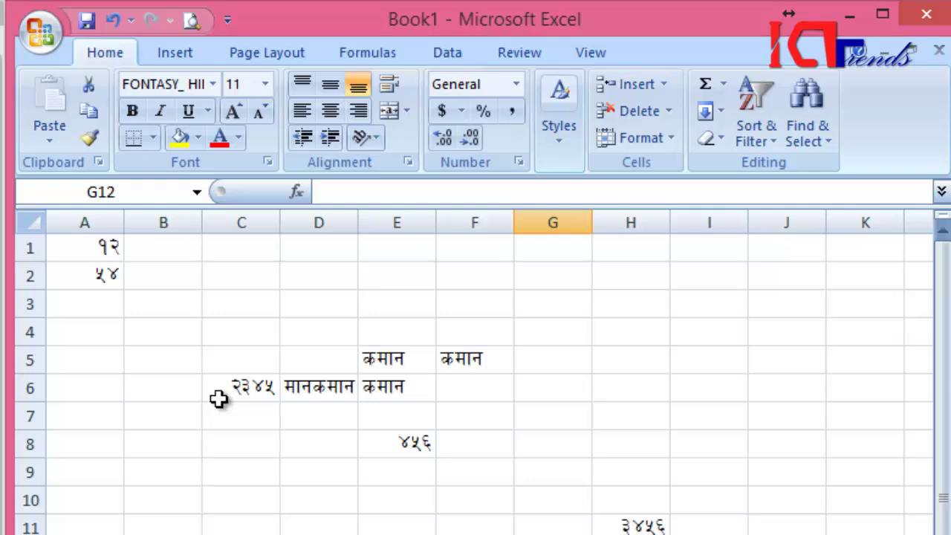
pyautogui.press('Right')
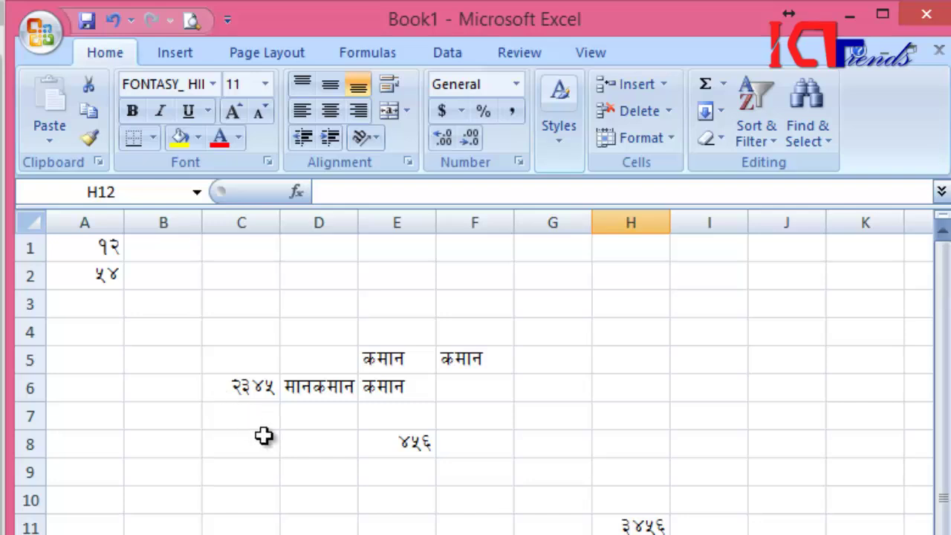
# Step: Select all cells, delete the test entries, and select A1
pyautogui.hotkey('ctrl', 'a')
pyautogui.press('Delete')
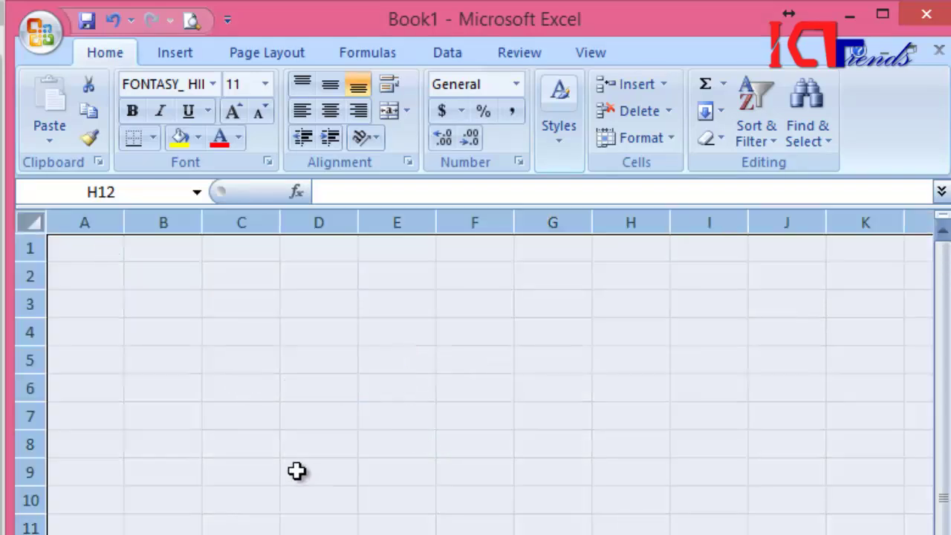
pyautogui.click(242, 468)
pyautogui.click(87, 259)
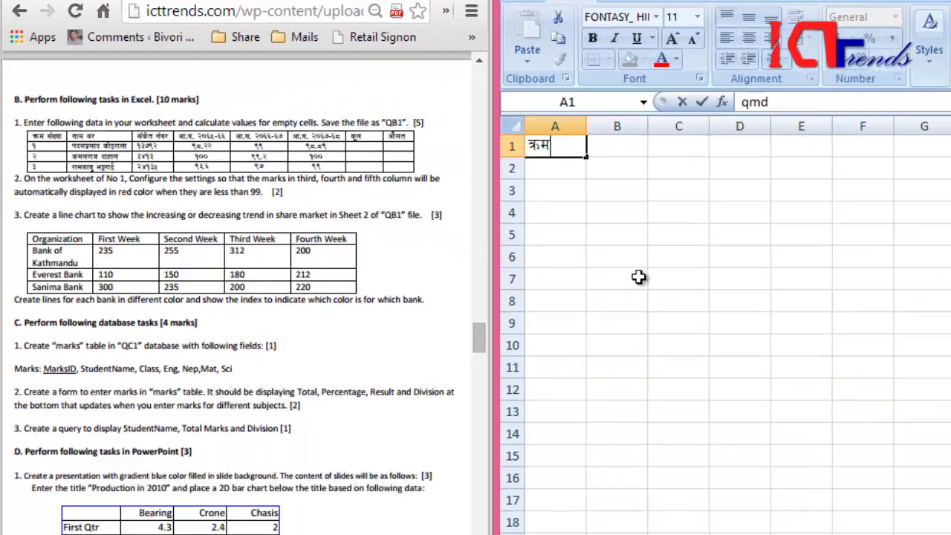
# Step: Type the headings क्रम संख्या, नाम थर and संकेत नं into A1, B1 and C1
pyautogui.write(';+')
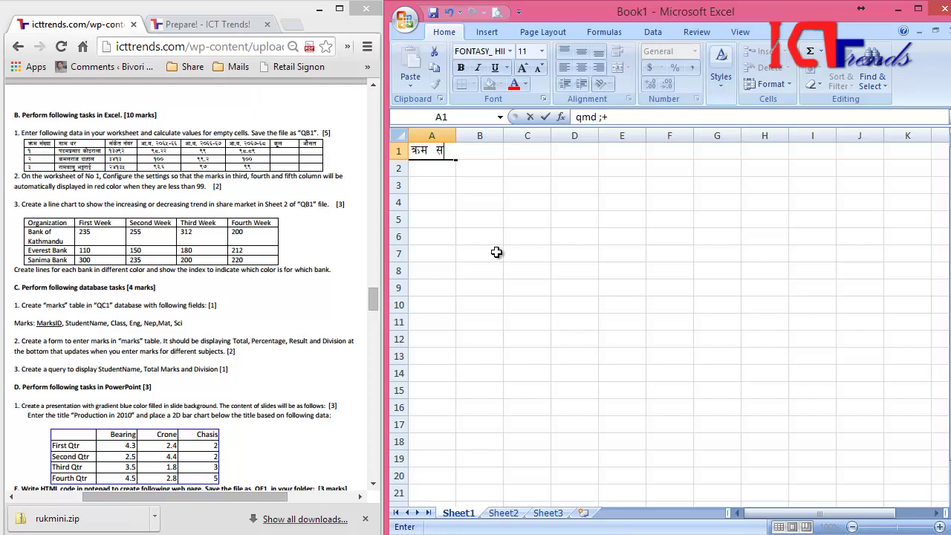
pyautogui.write('Vof')
pyautogui.press('Tab')
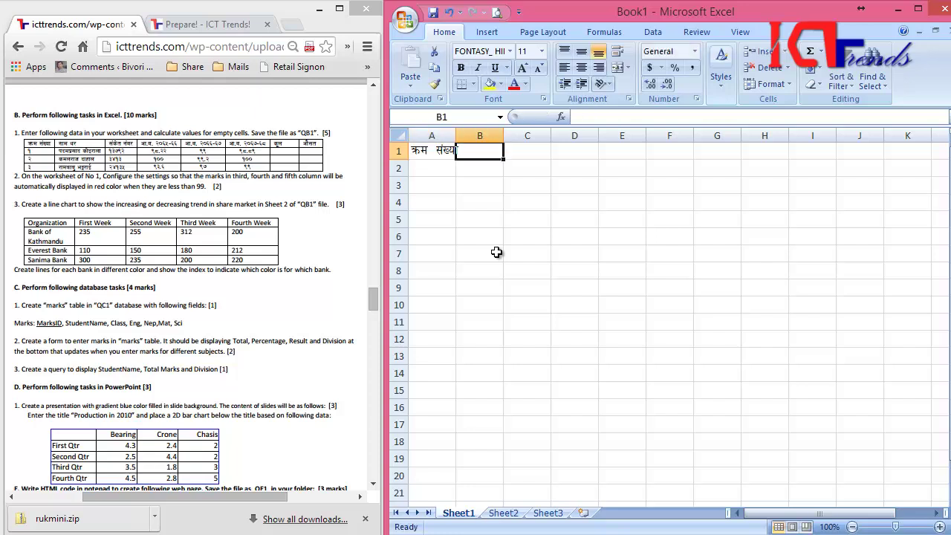
pyautogui.write('gfd')
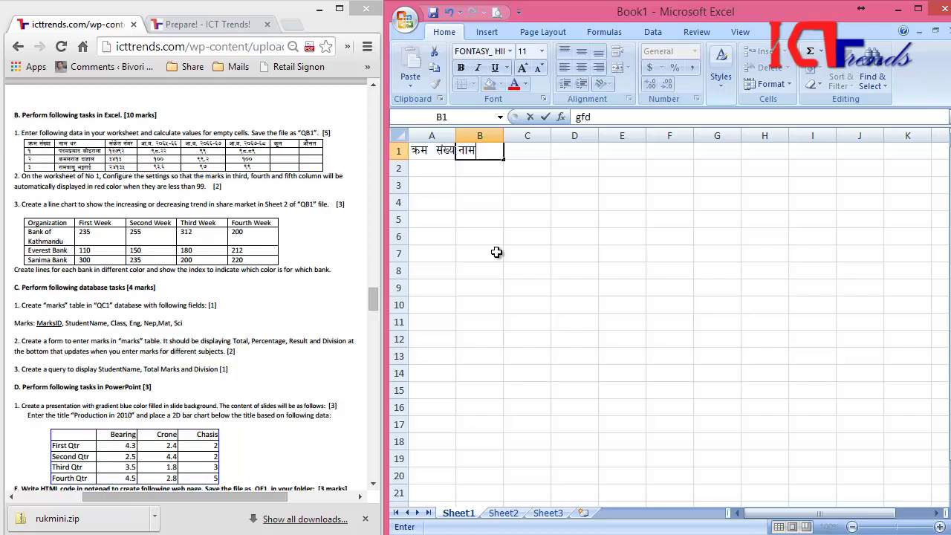
pyautogui.write(' y/')
pyautogui.press('Tab')
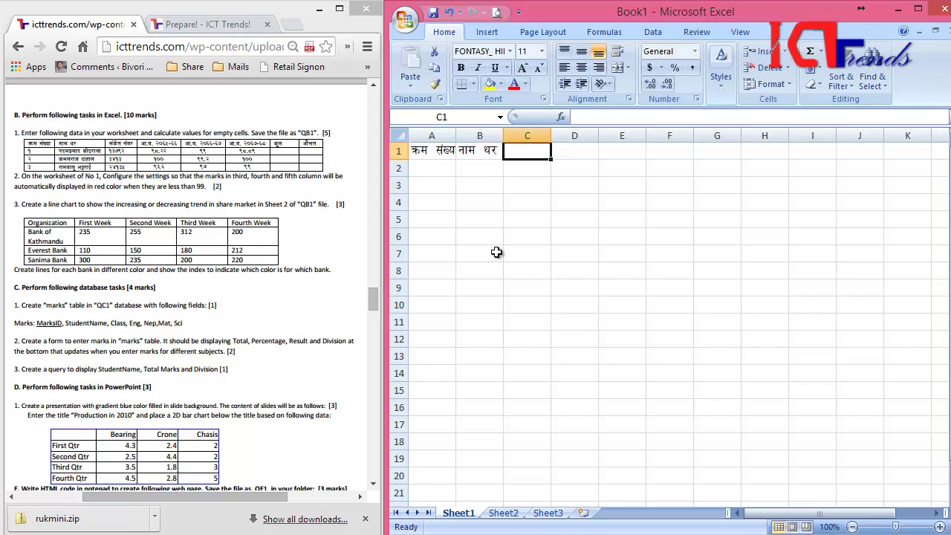
pyautogui.write(';+s[]t')
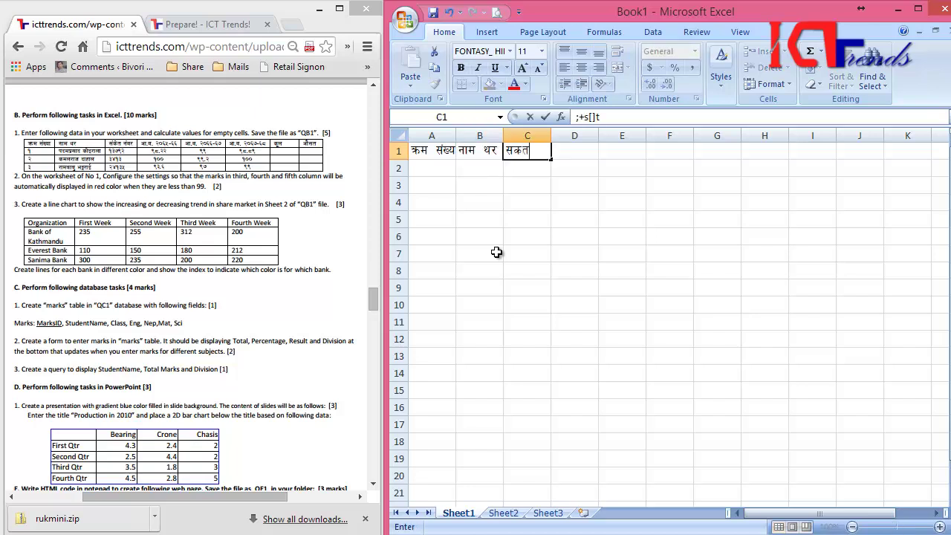
pyautogui.write(' g+')
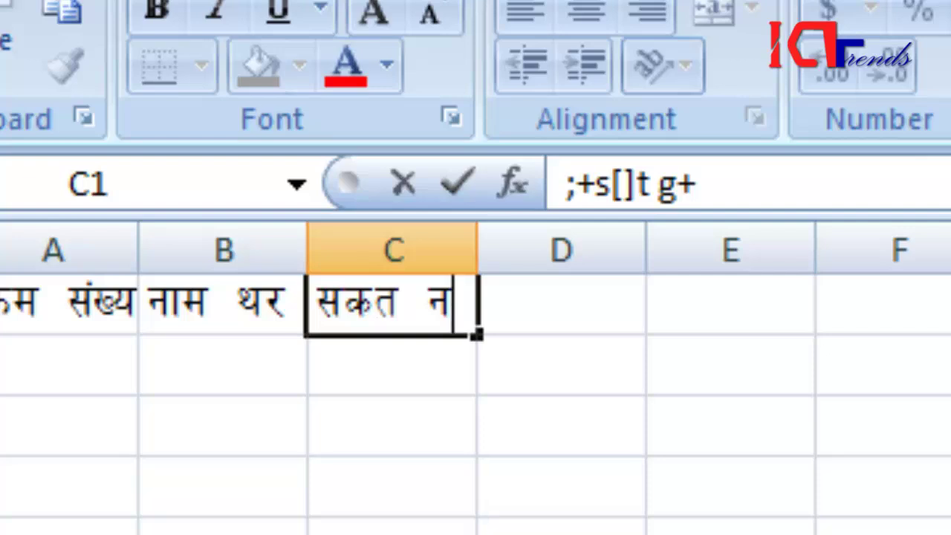
pyautogui.press('BackSpace')
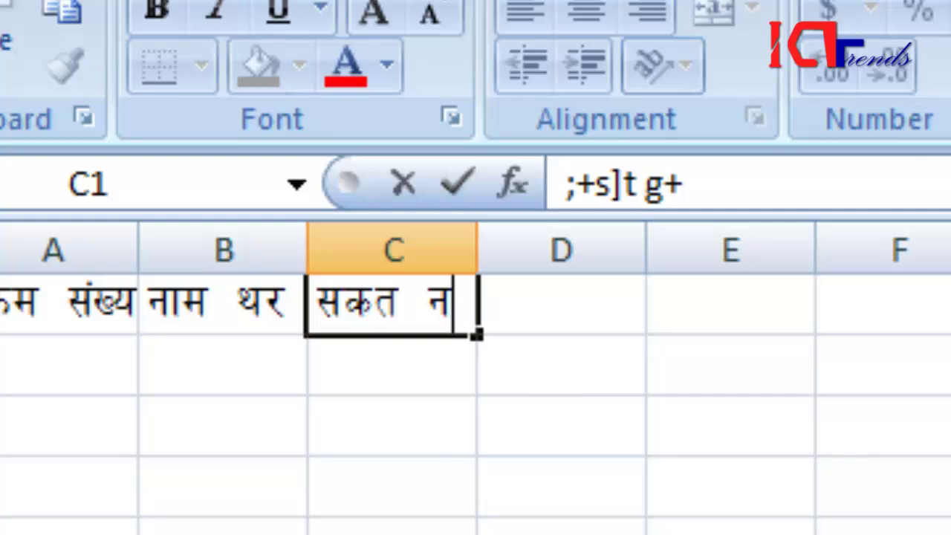
pyautogui.press('Tab')
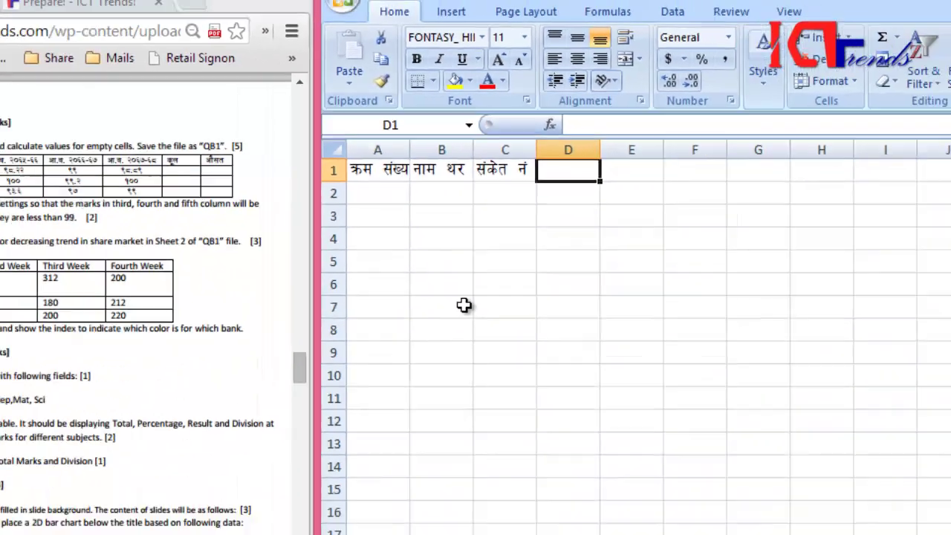
# Step: Enter the आ.ब. fiscal-year headings 2065.66, 2066.67 and 2067.68 in D1–F1
pyautogui.write('cf')
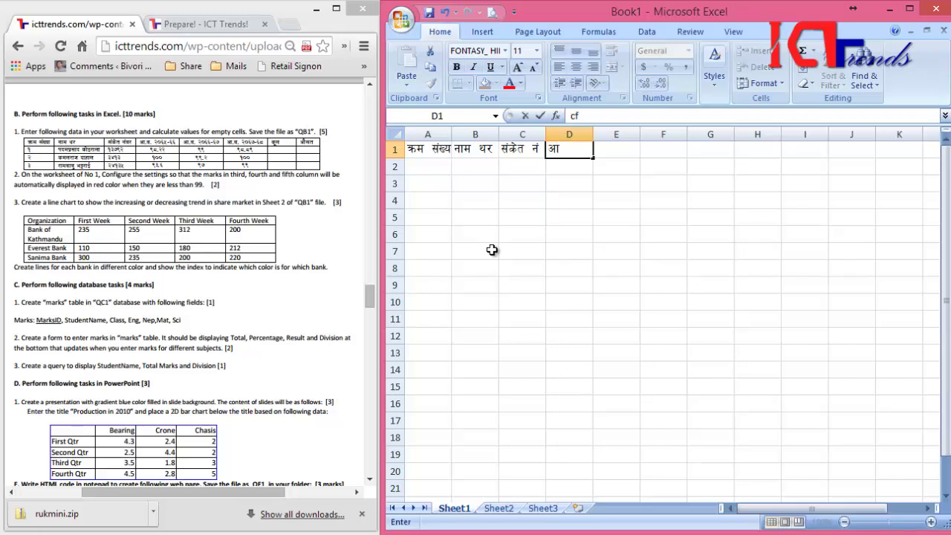
pyautogui.write('=a=')
pyautogui.write(' 2065')
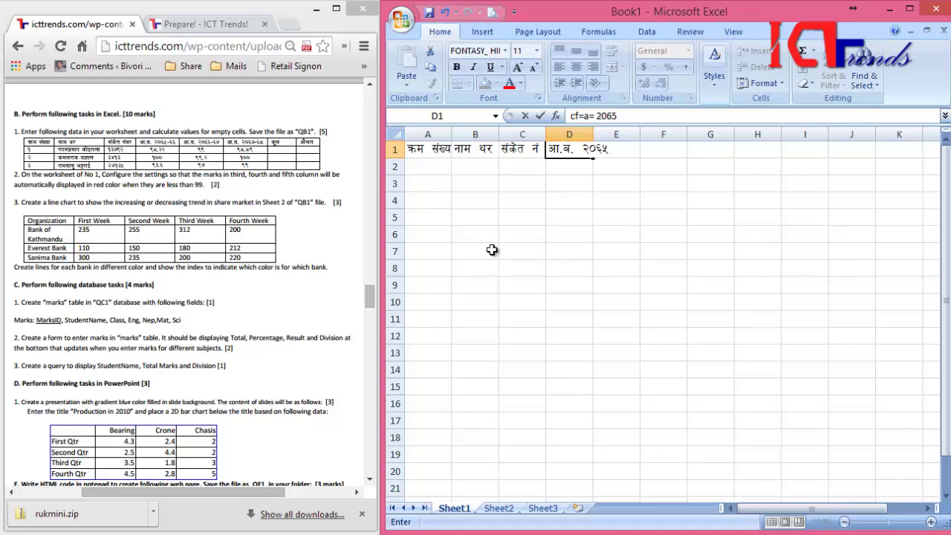
pyautogui.write('.')
pyautogui.write('66')
pyautogui.press('Tab')
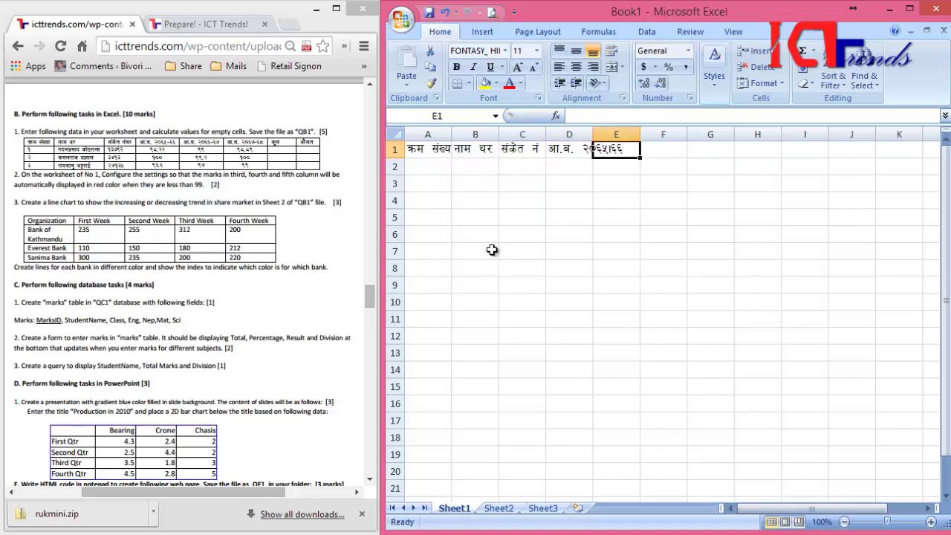
pyautogui.write('cf=a= 20')
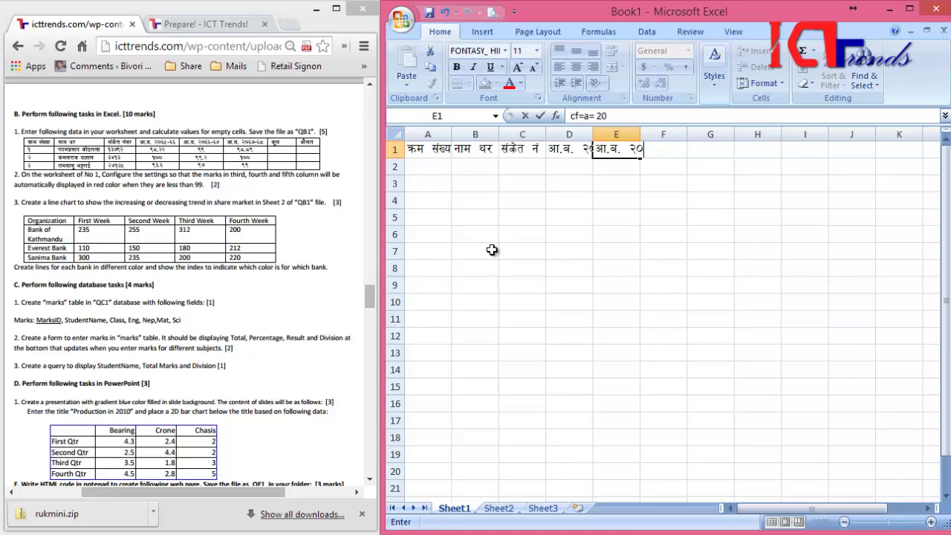
pyautogui.write('66.')
pyautogui.write('67')
pyautogui.press('Tab')
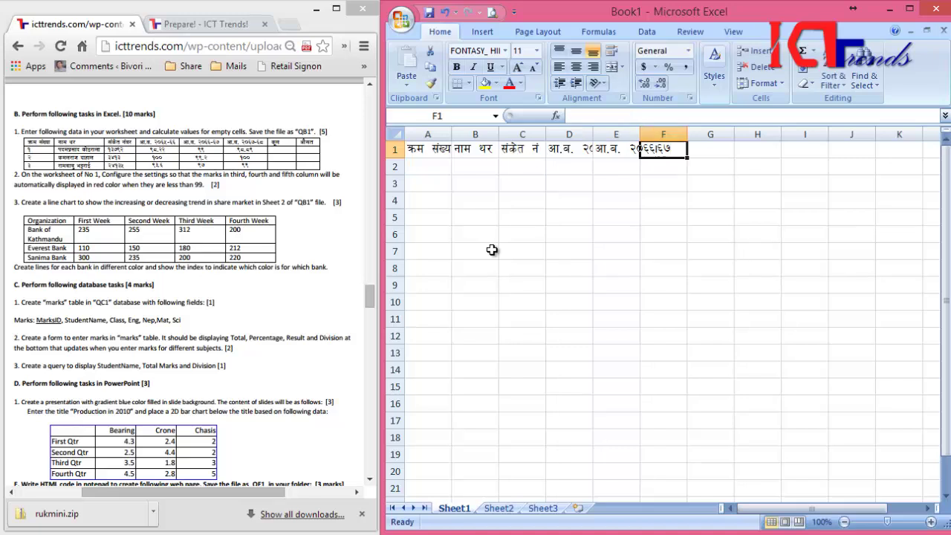
pyautogui.write('cf=a=')
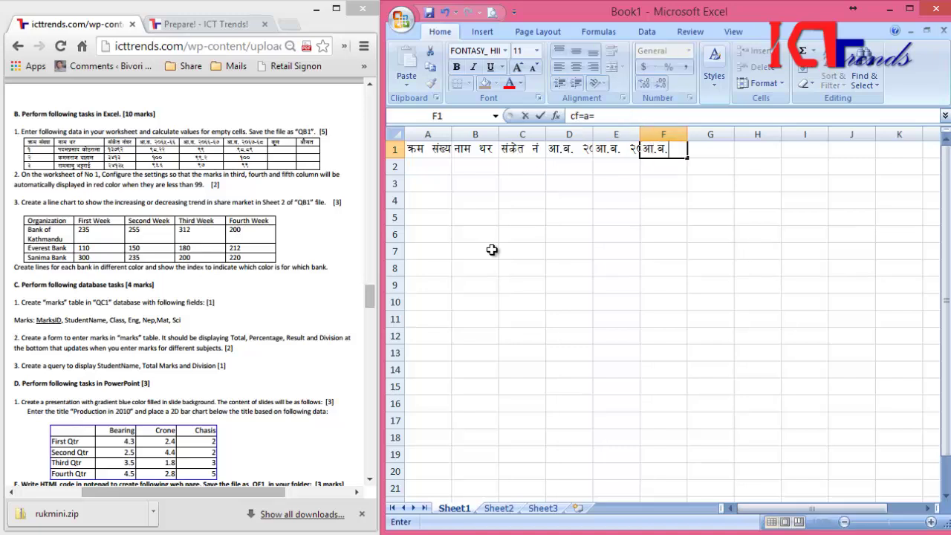
pyautogui.write(' 20')
pyautogui.write('67.6')
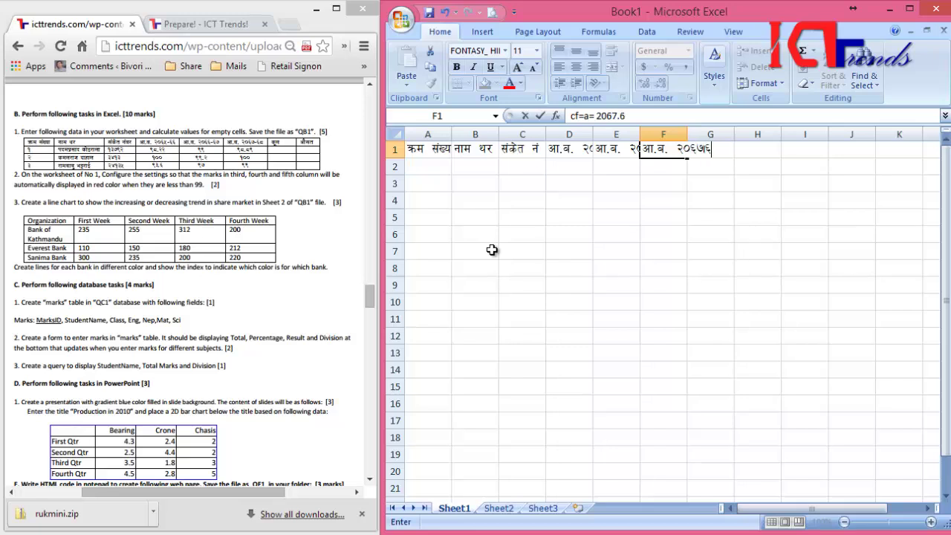
pyautogui.write('8')
pyautogui.press('Tab')
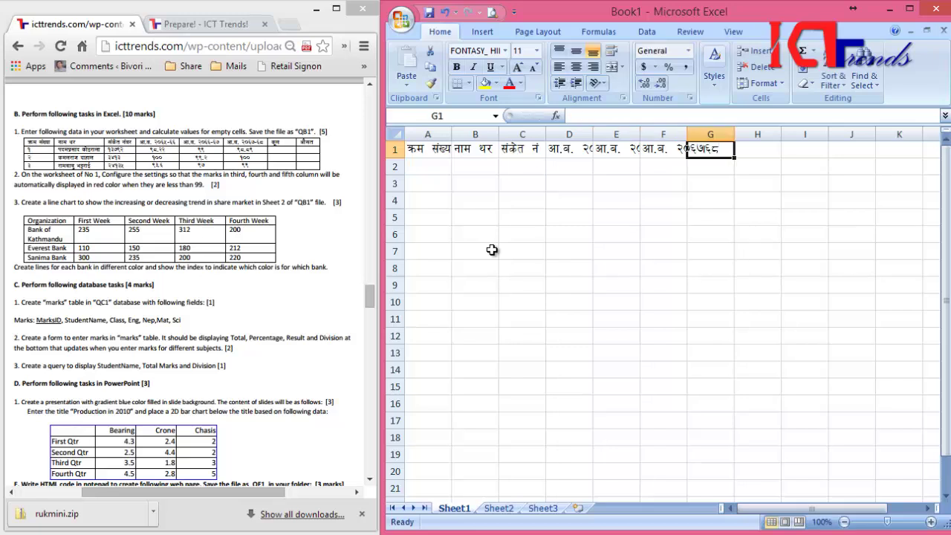
# Step: Add the कुल heading in G1 and औसत in H1
pyautogui.write('s"n')
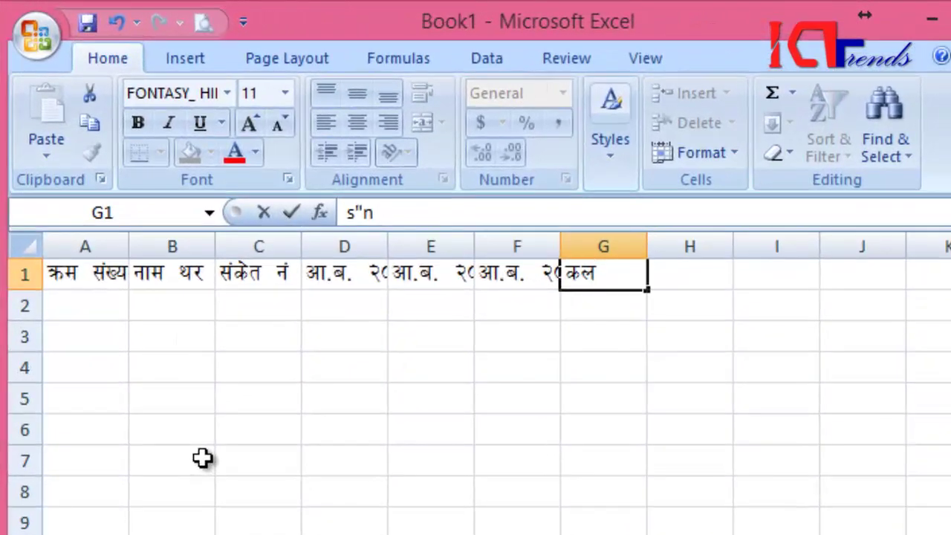
pyautogui.press('Tab')
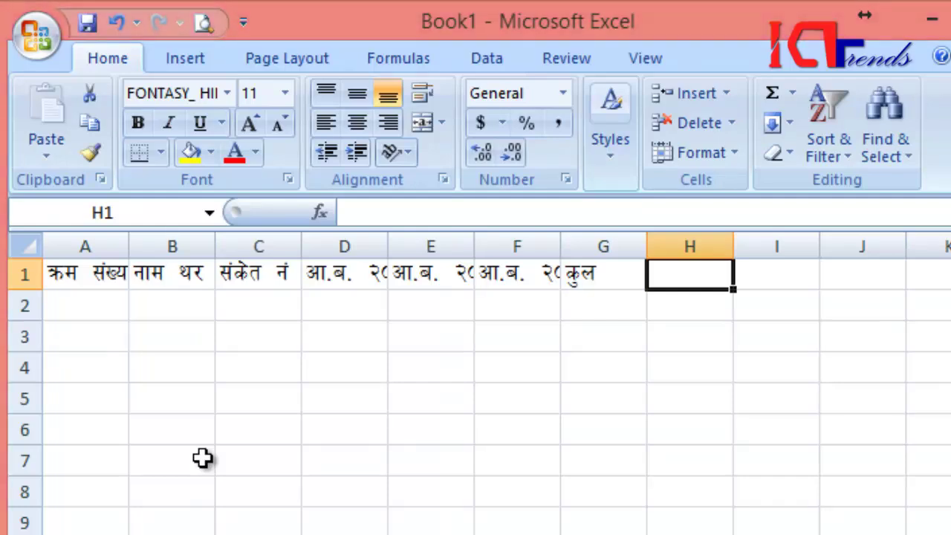
pyautogui.write('c')
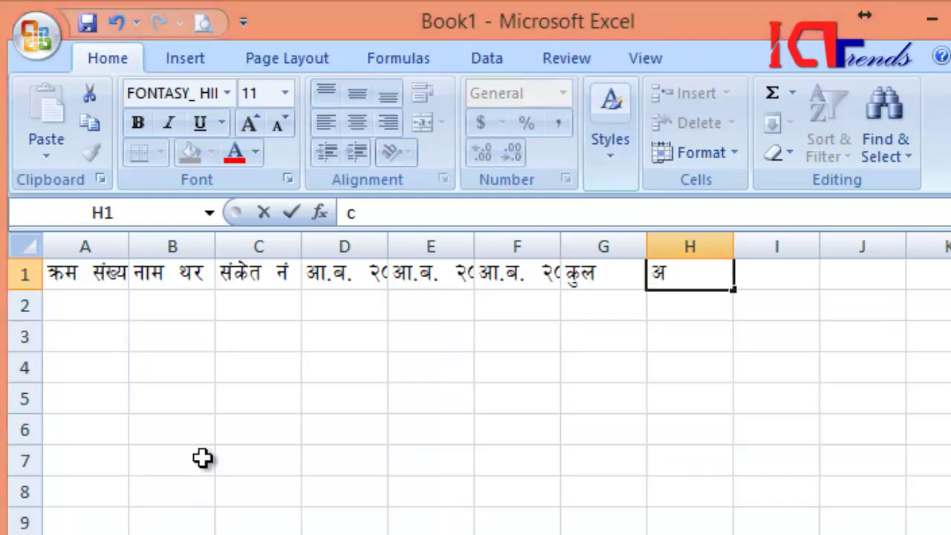
pyautogui.write('f};t')
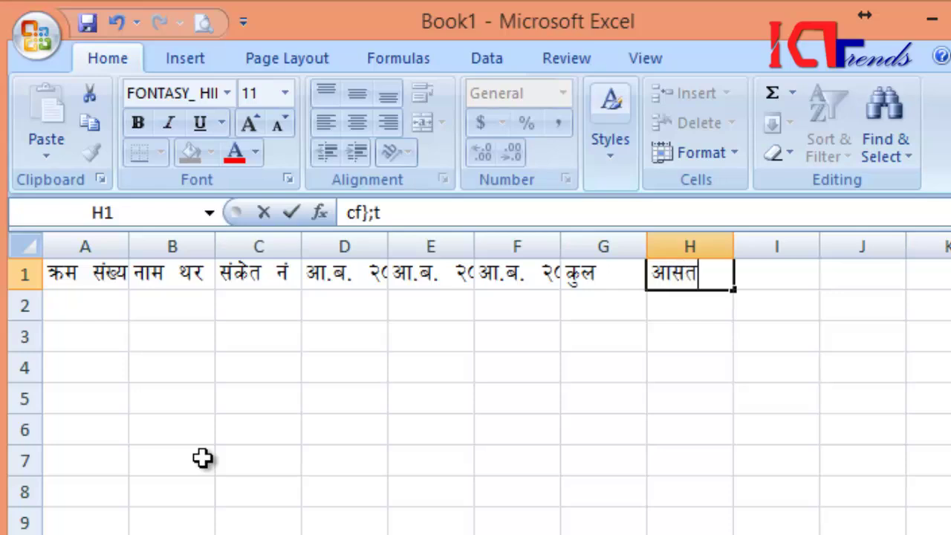
pyautogui.press('Tab')
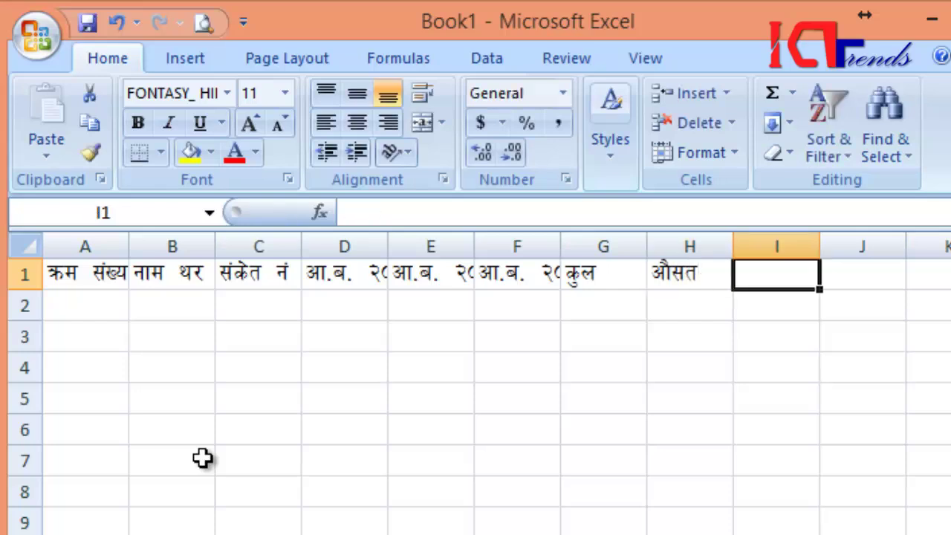
# Step: Fill row 2: serial 1, the first student's name, symbol 13792, marks 98.22, 99, 98.89
pyautogui.press('Down')
pyautogui.press('Left')
pyautogui.press('Left')
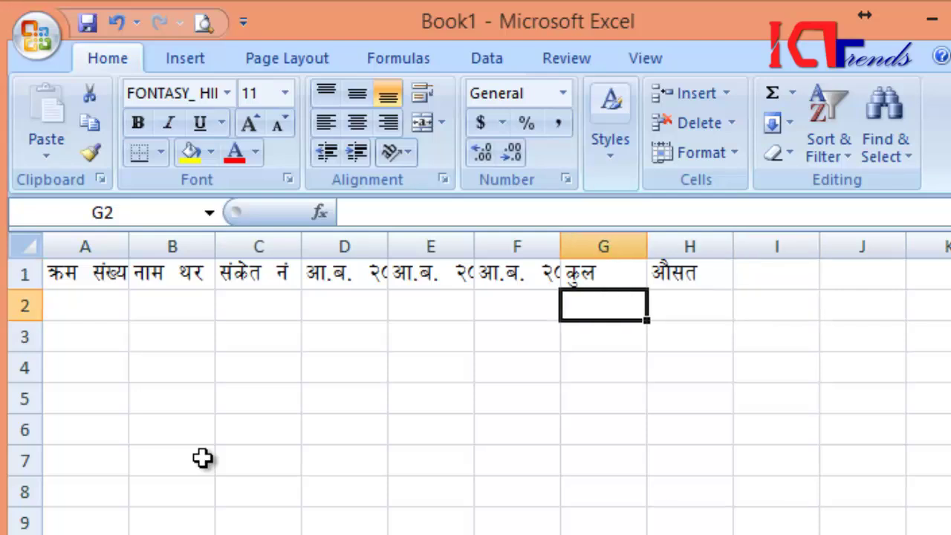
pyautogui.press('Left')
pyautogui.press('Left')
pyautogui.press('Left')
pyautogui.press('Left')
pyautogui.press('Left')
pyautogui.press('Left')
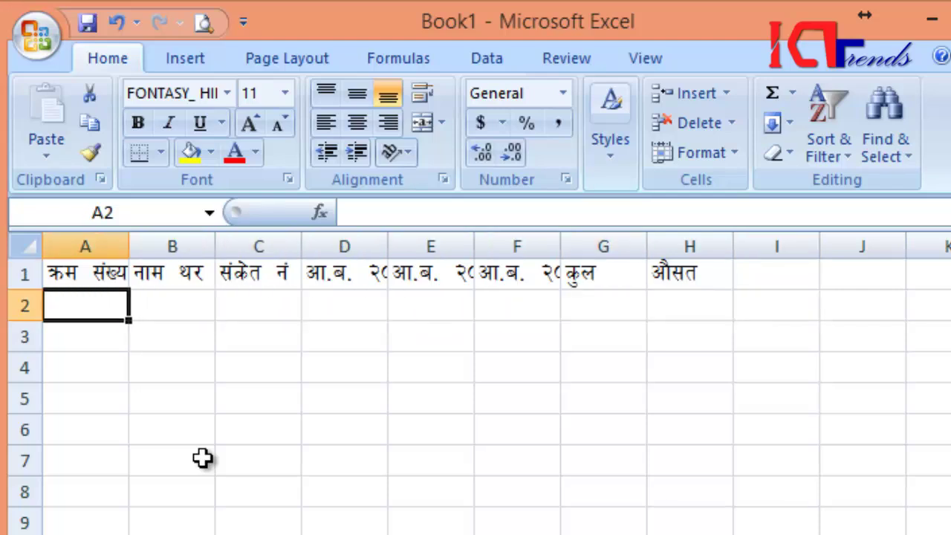
pyautogui.write('1')
pyautogui.press('Tab')
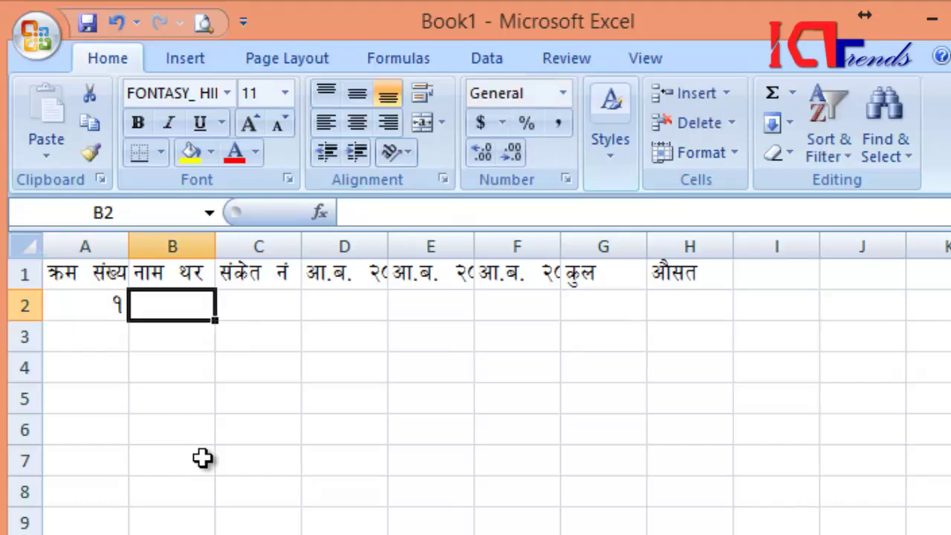
pyautogui.write('kbdk|;')
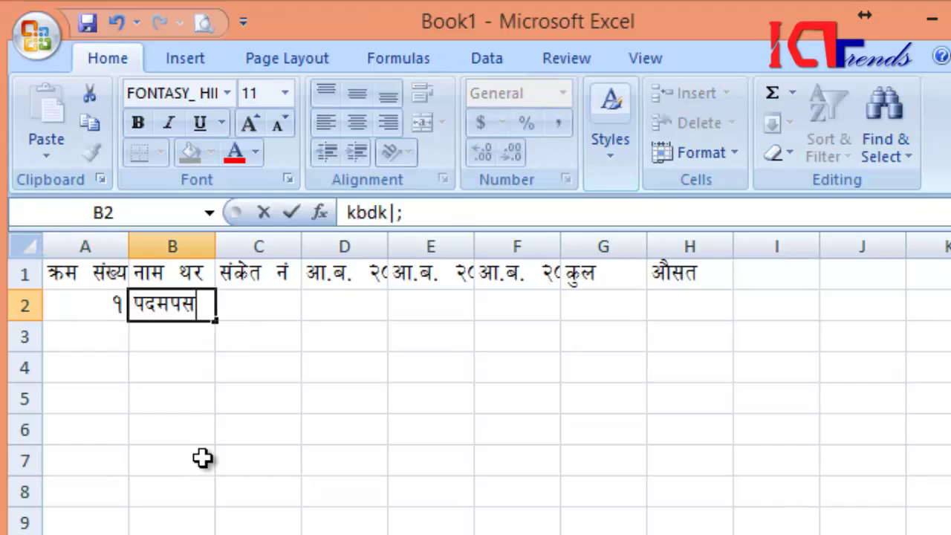
pyautogui.write('fb')
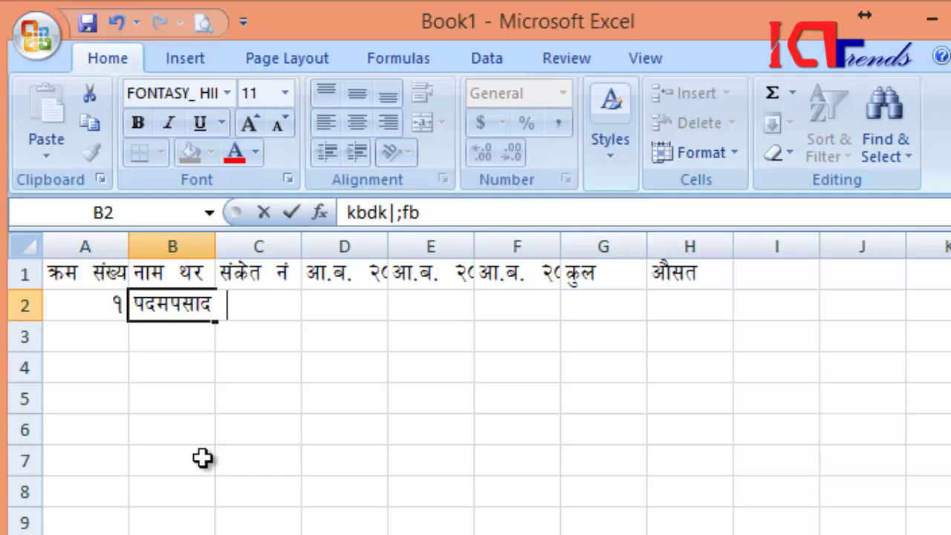
pyautogui.write(' sJ')
pyautogui.press('BackSpace')
pyautogui.write('f]')
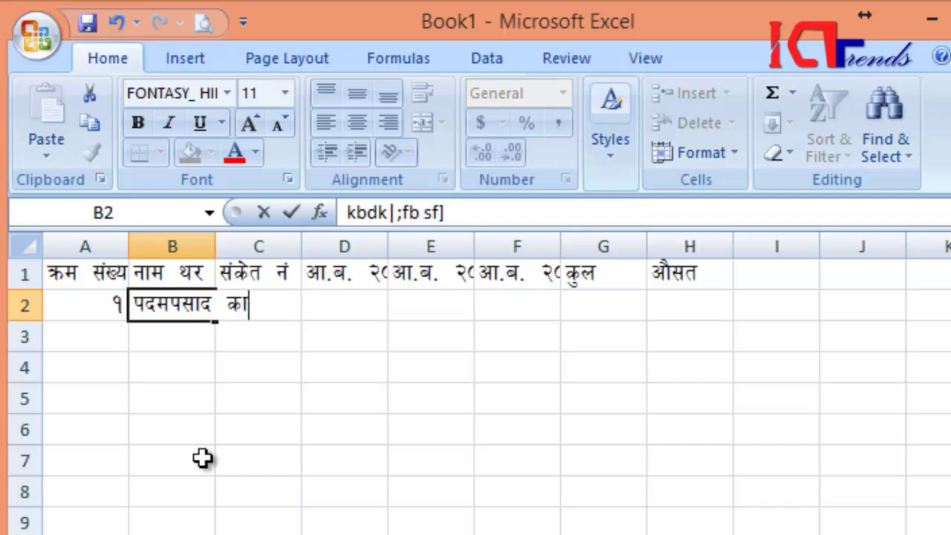
pyautogui.write('O/fnf')
pyautogui.hotkey('ctrl', 'Return')
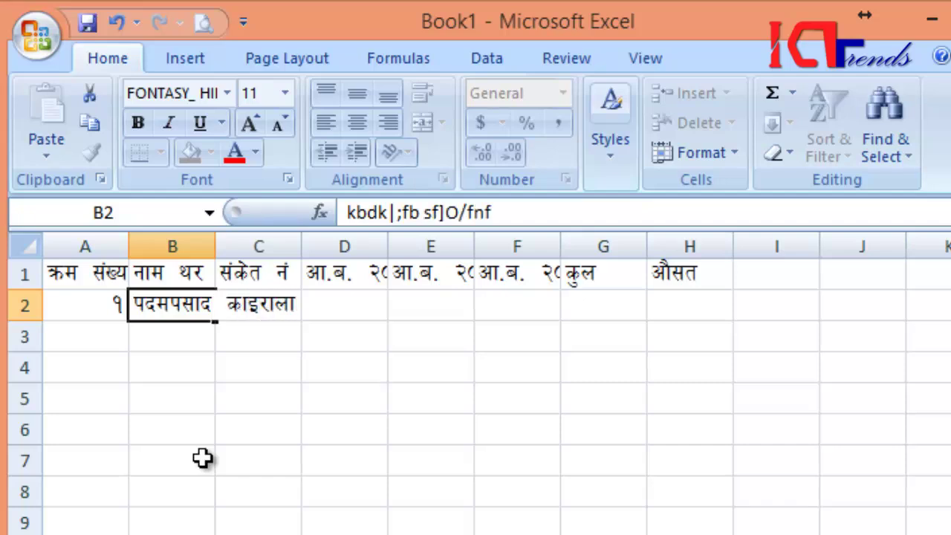
pyautogui.press('Tab')
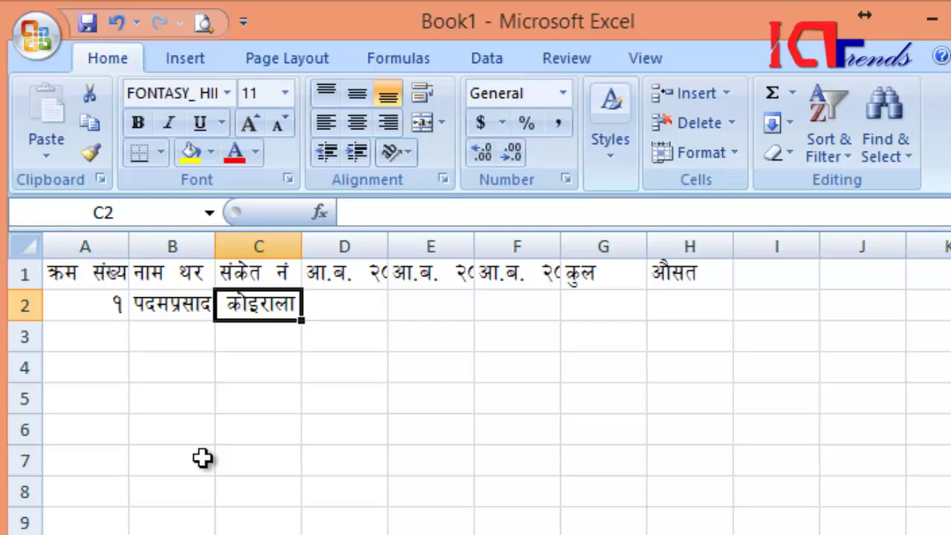
pyautogui.write('13792')
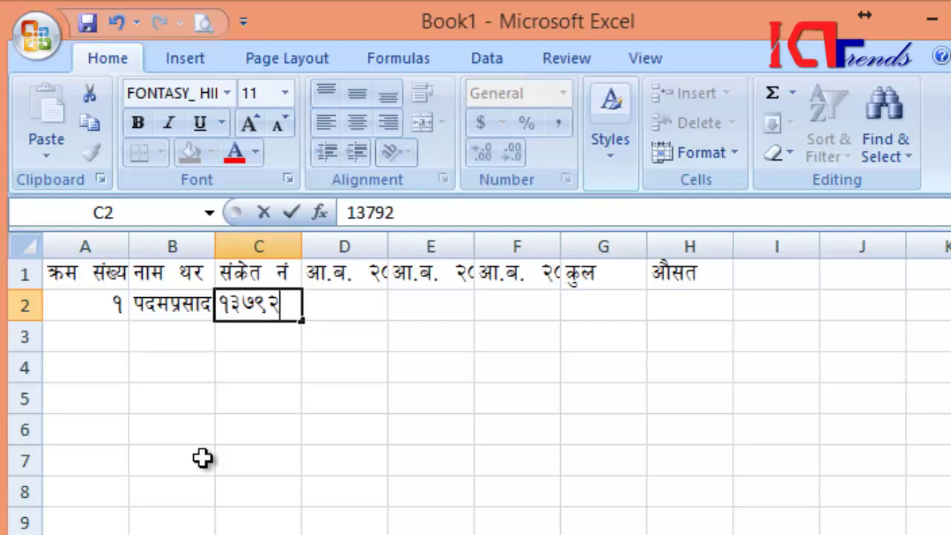
pyautogui.press('Tab')
pyautogui.write('8')
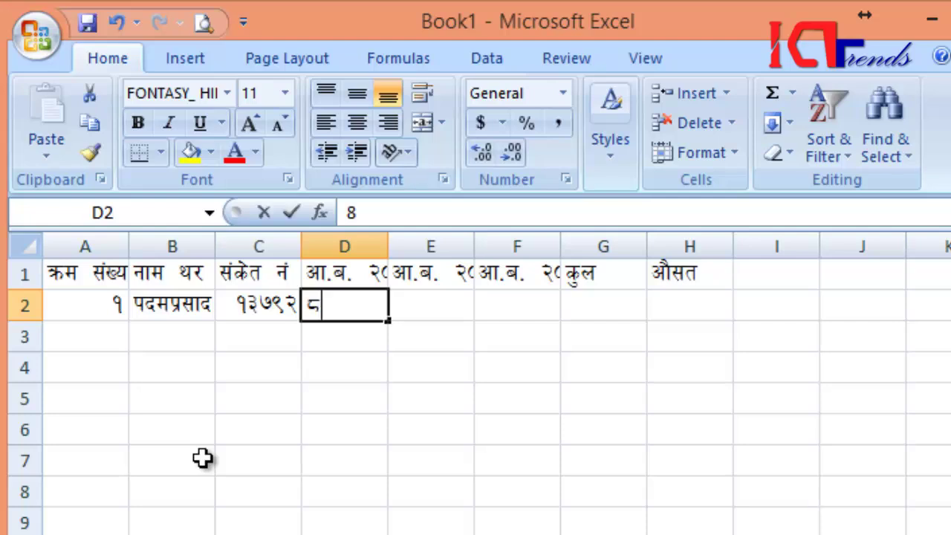
pyautogui.press('BackSpace')
pyautogui.write('98')
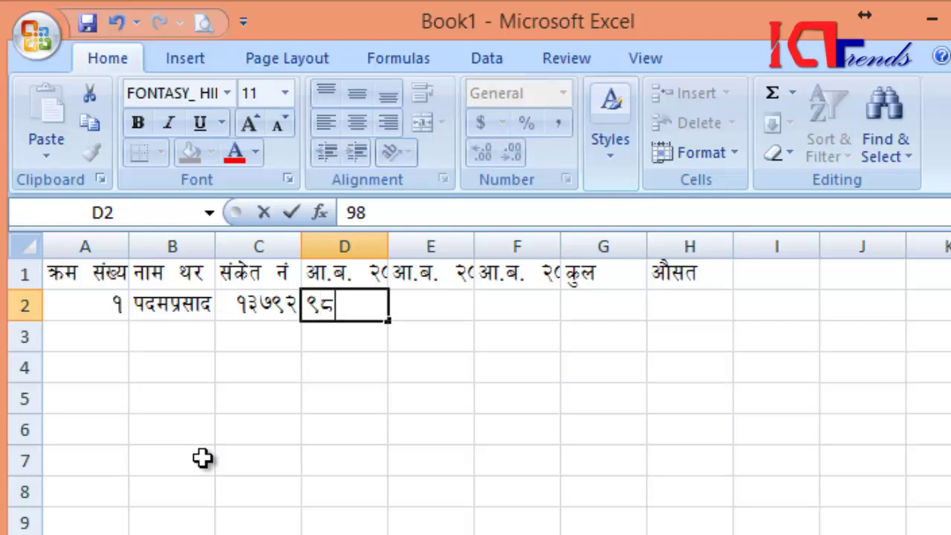
pyautogui.write('.')
pyautogui.write('22')
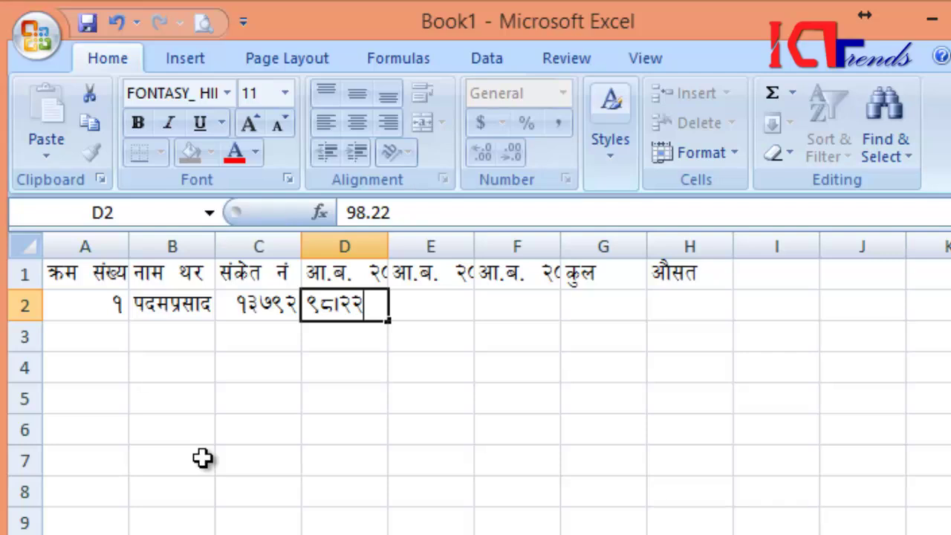
pyautogui.press('Tab')
pyautogui.write('9')
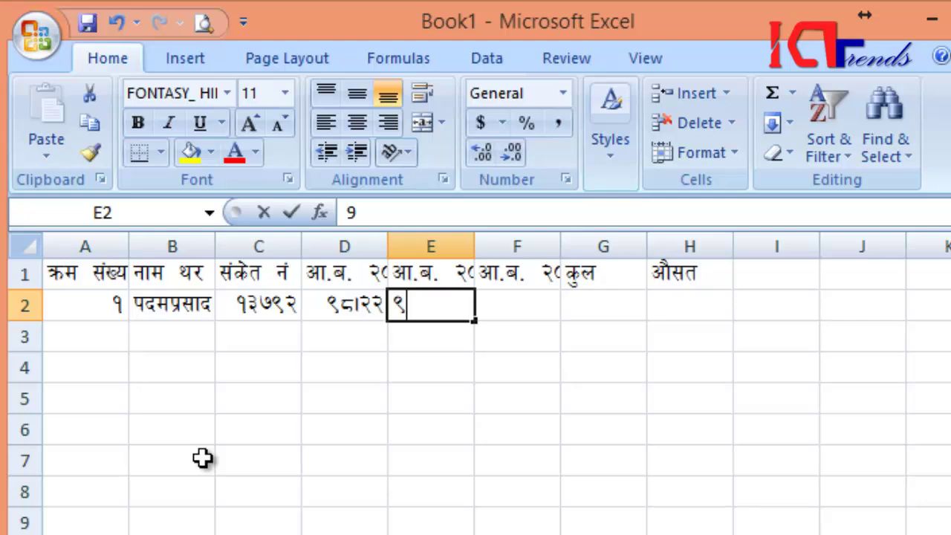
pyautogui.write('9')
pyautogui.press('Tab')
pyautogui.write('98.')
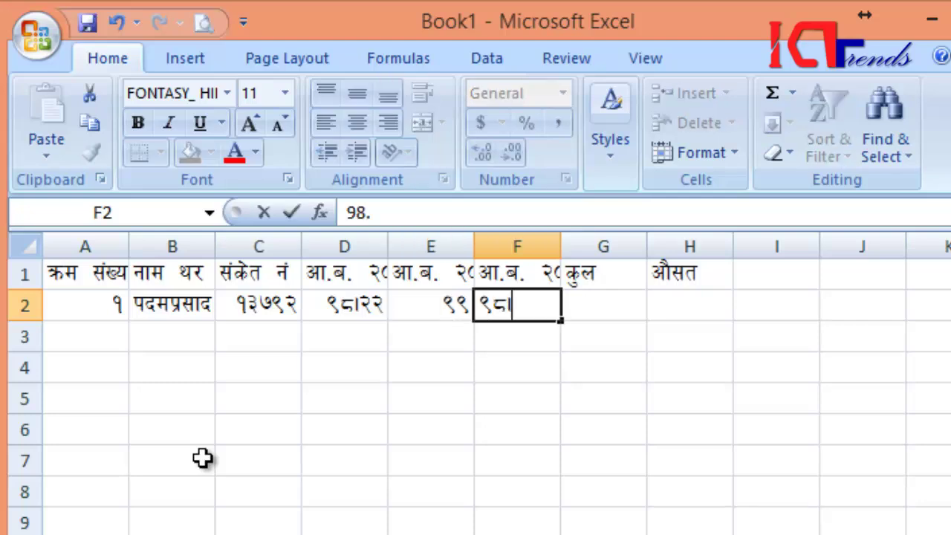
pyautogui.write('89')
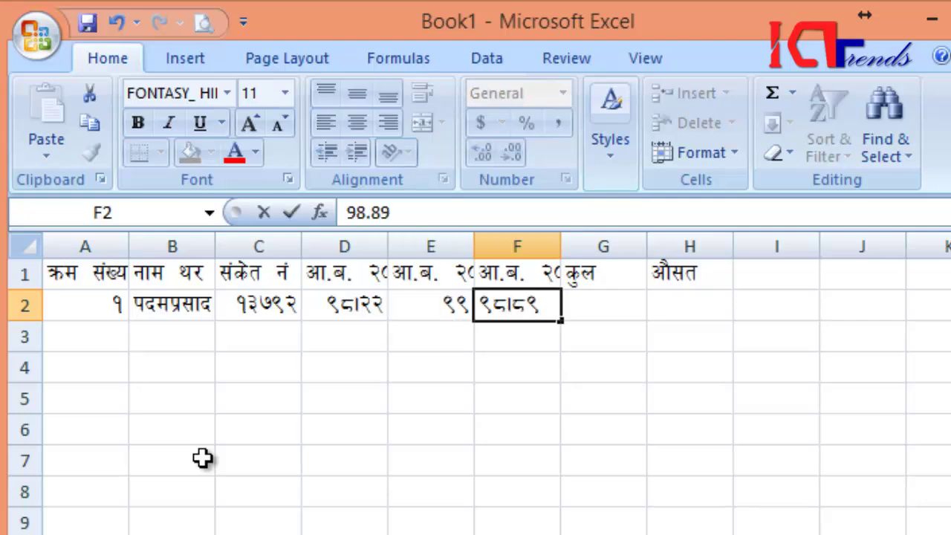
pyautogui.press('Return')
# Step: Fill row 3: serial 2, the second student's name, symbol 3413, marks 100, 99.2, 100
pyautogui.write('2')
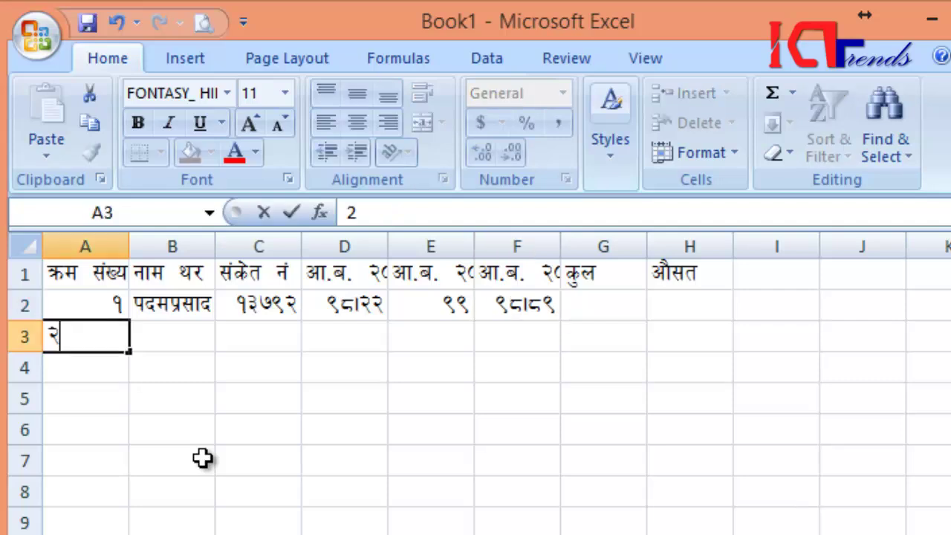
pyautogui.press('Tab')
pyautogui.write('sdn/fh')
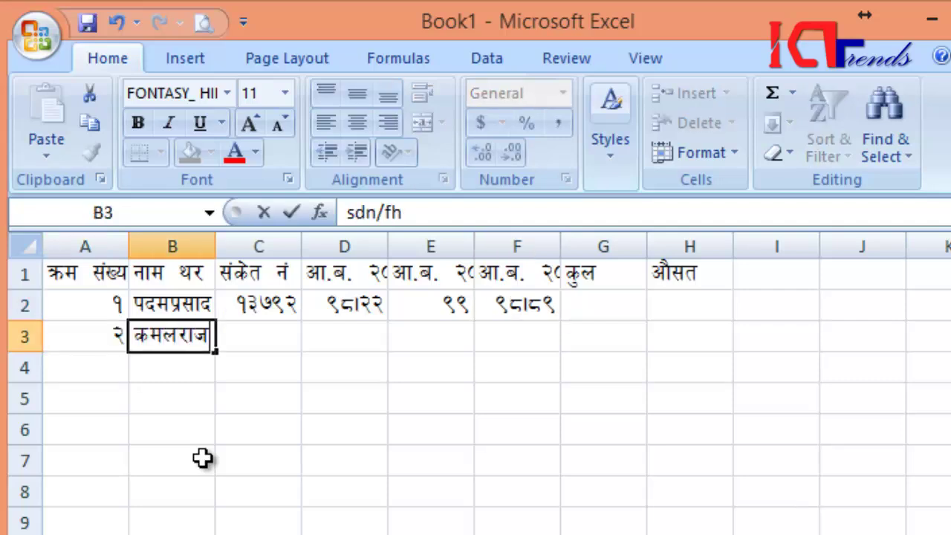
pyautogui.write(' bfxfn')
pyautogui.press('Tab')
pyautogui.write('3')
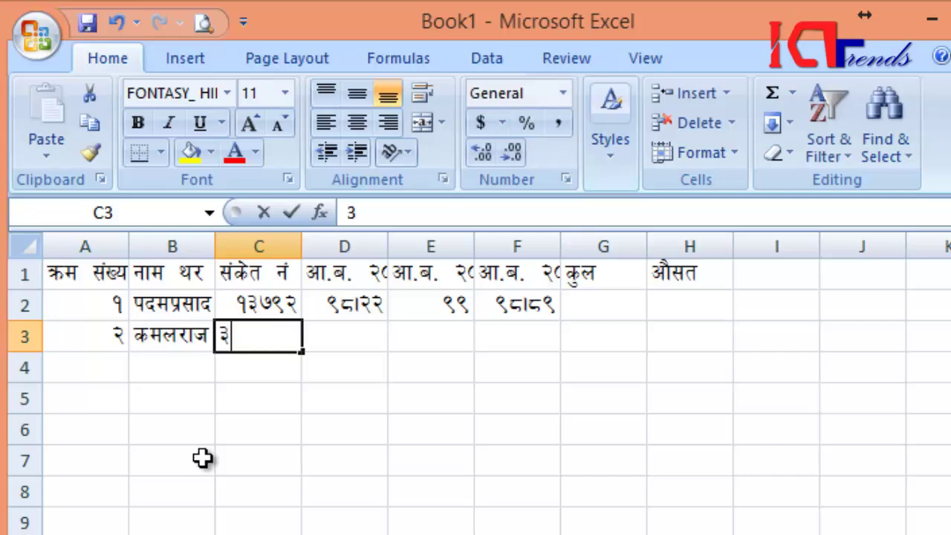
pyautogui.write('413')
pyautogui.press('Tab')
pyautogui.write('10')
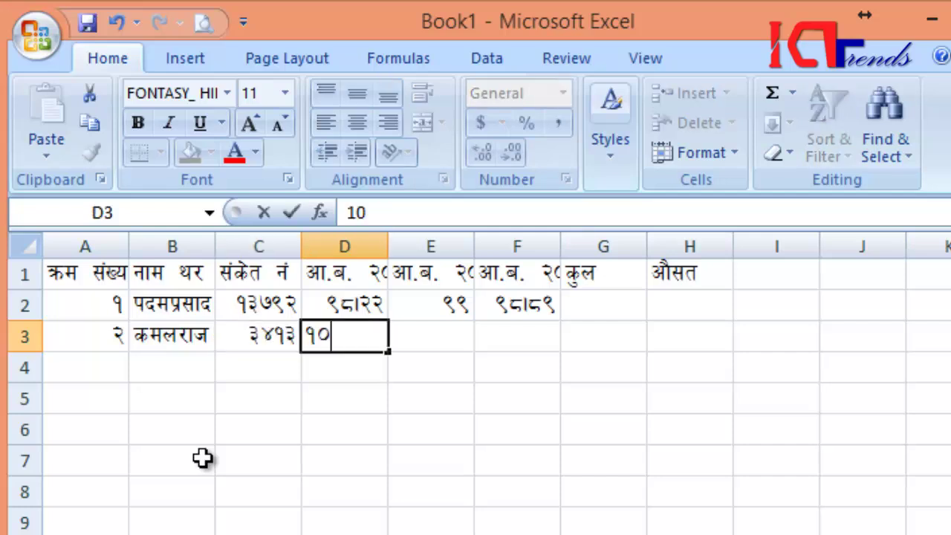
pyautogui.write('0')
pyautogui.press('Tab')
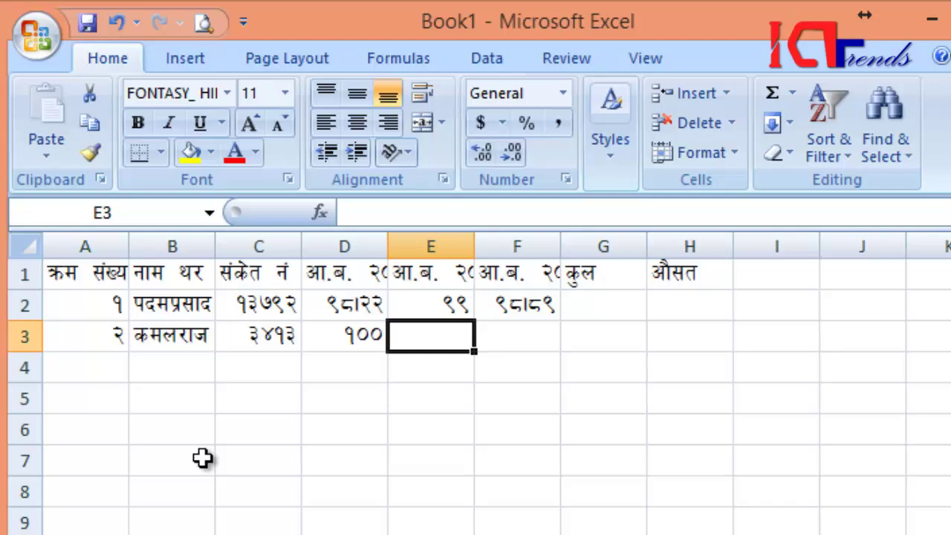
pyautogui.write('99.2')
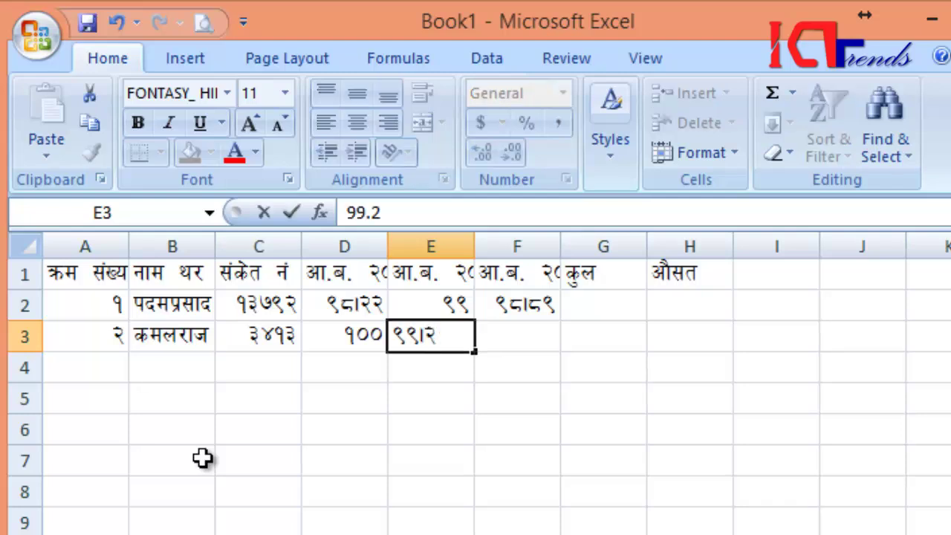
pyautogui.press('Tab')
pyautogui.write('100')
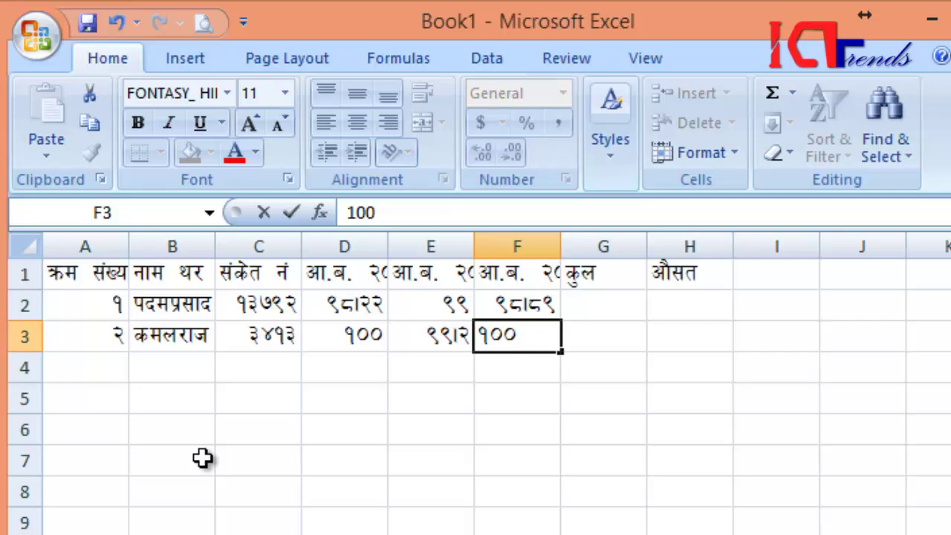
pyautogui.press('Return')
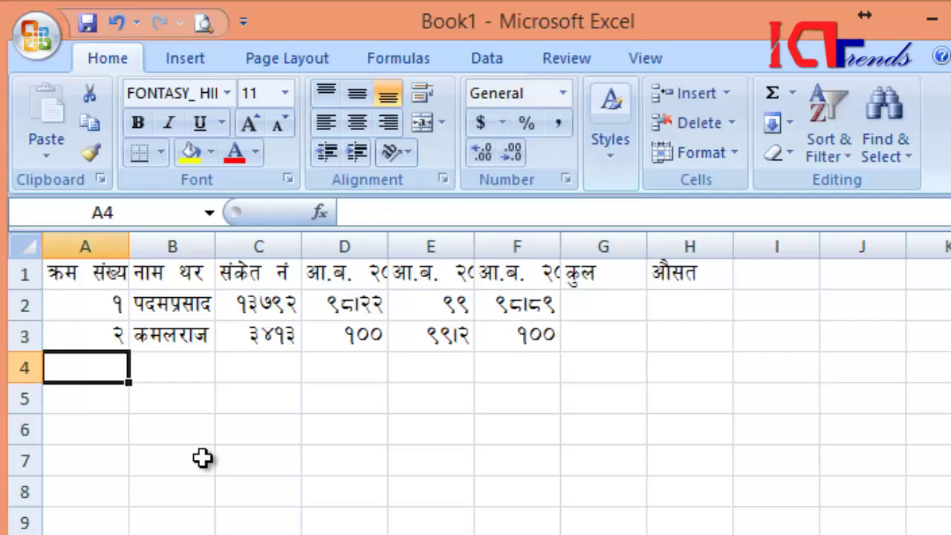
# Step: Enter serial number 3 in A4 and the third student's name in B4
pyautogui.write('3')
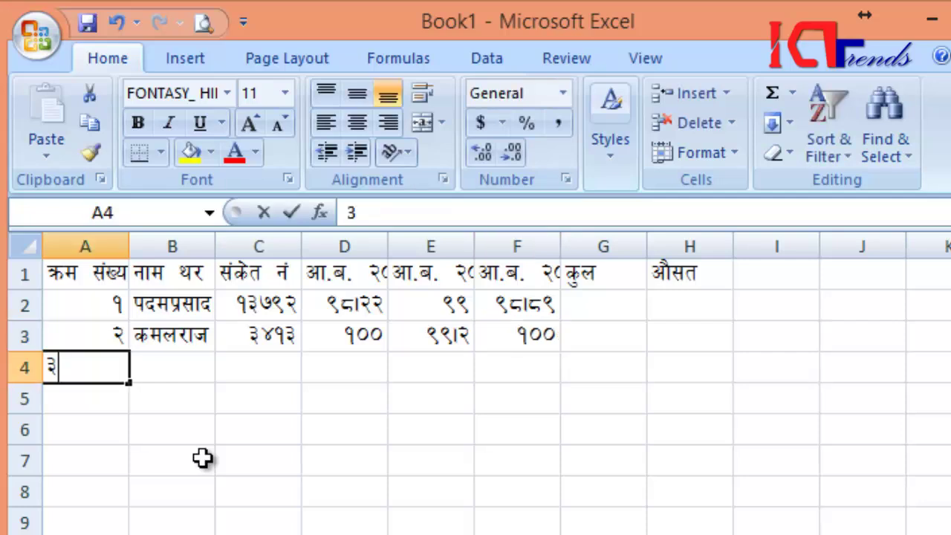
pyautogui.press('Tab')
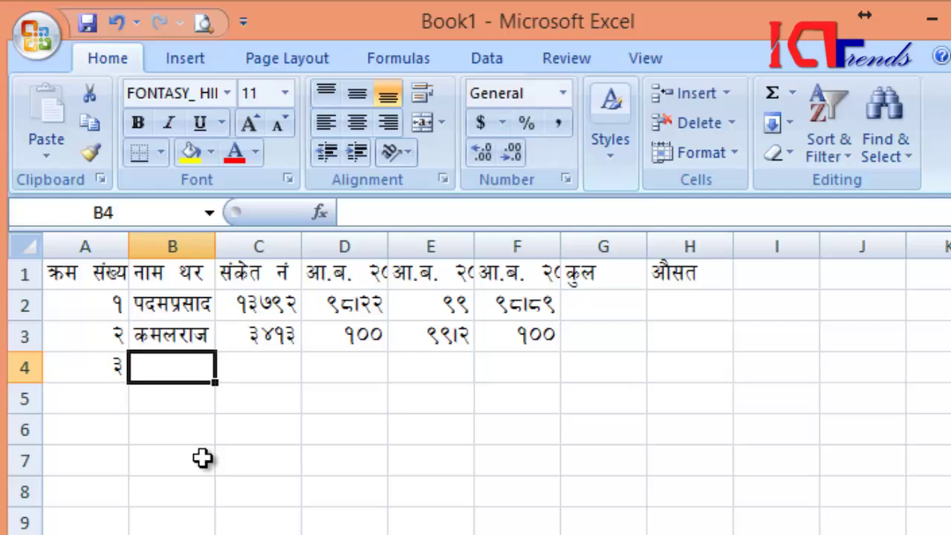
pyautogui.hotkey('alt', 'd')
pyautogui.press('Escape')
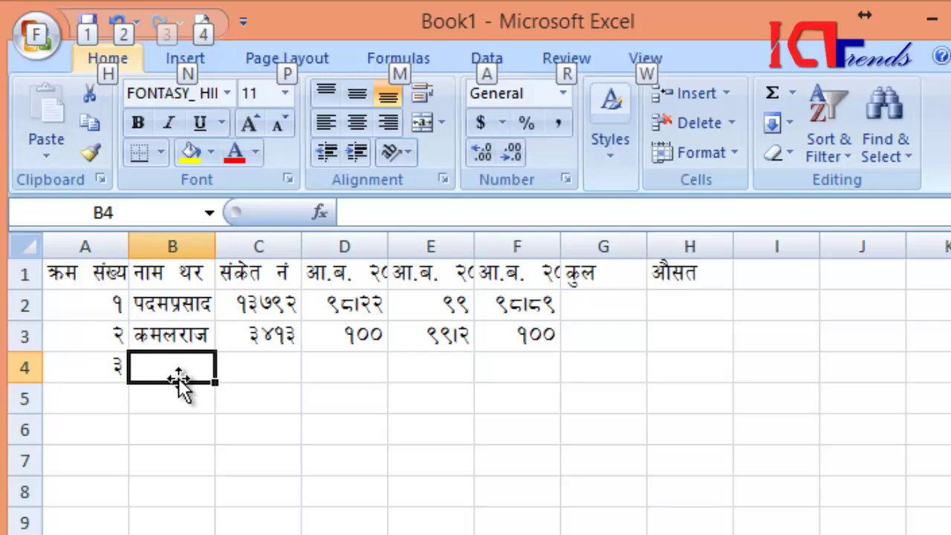
pyautogui.press('Escape')
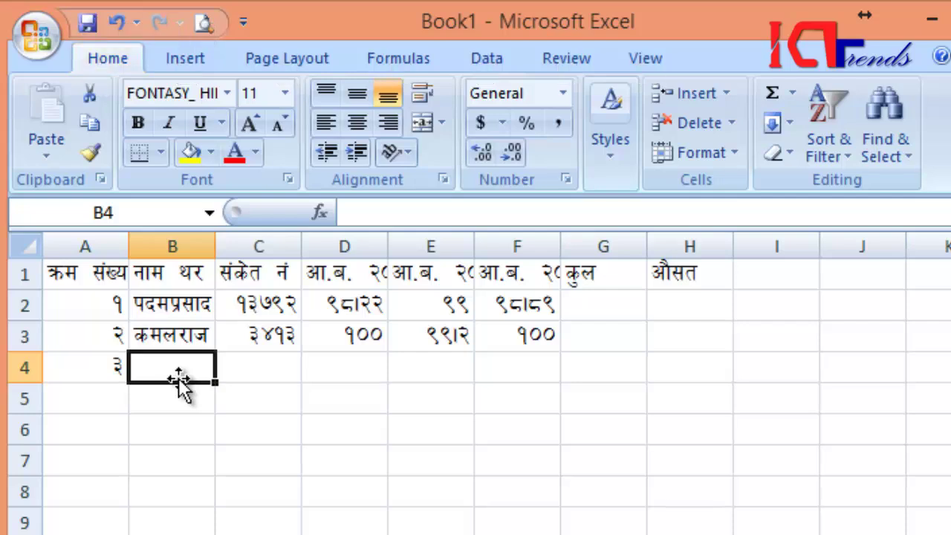
pyautogui.press('alt')
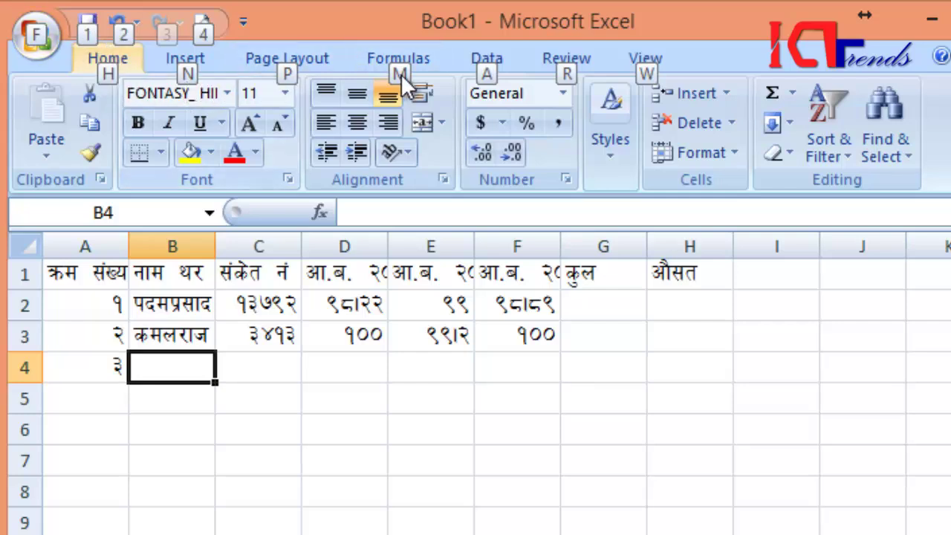
pyautogui.click(159, 365)
pyautogui.doubleClick(164, 367)
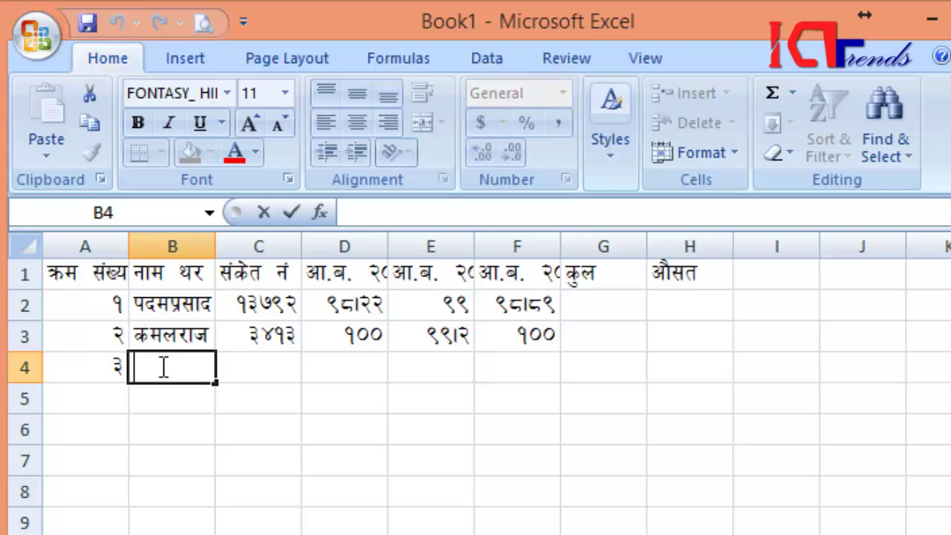
pyautogui.write("'")
pyautogui.write('/')
pyautogui.write('f')
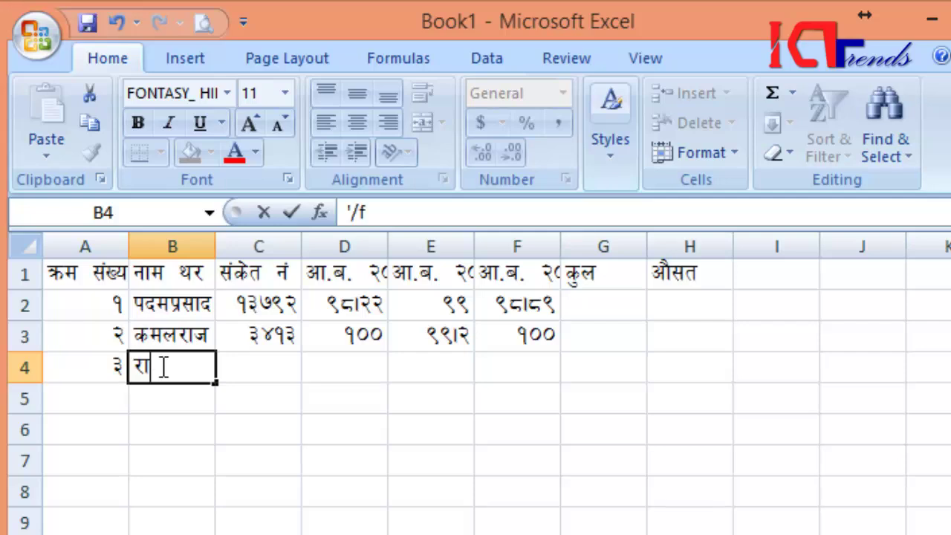
pyautogui.write('dafa')
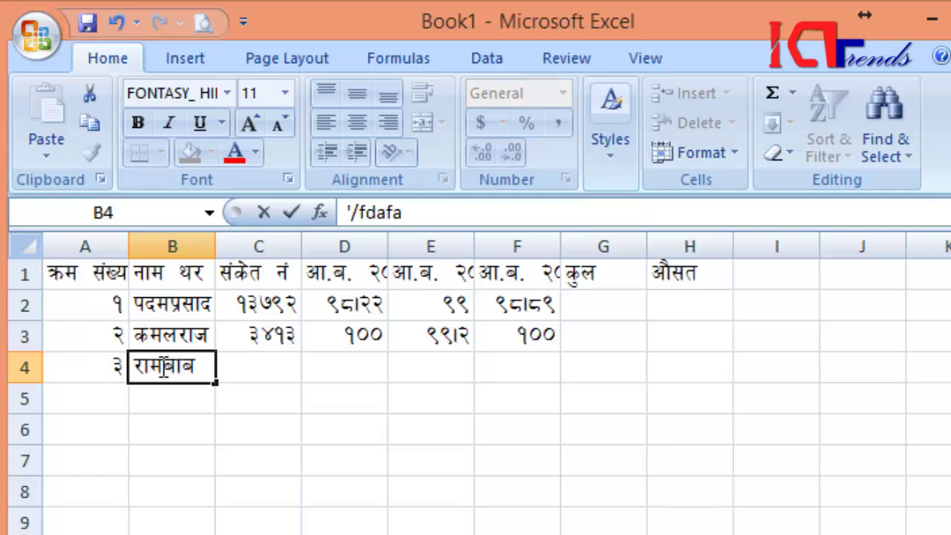
pyautogui.write("' e")
pyautogui.write('^/f')
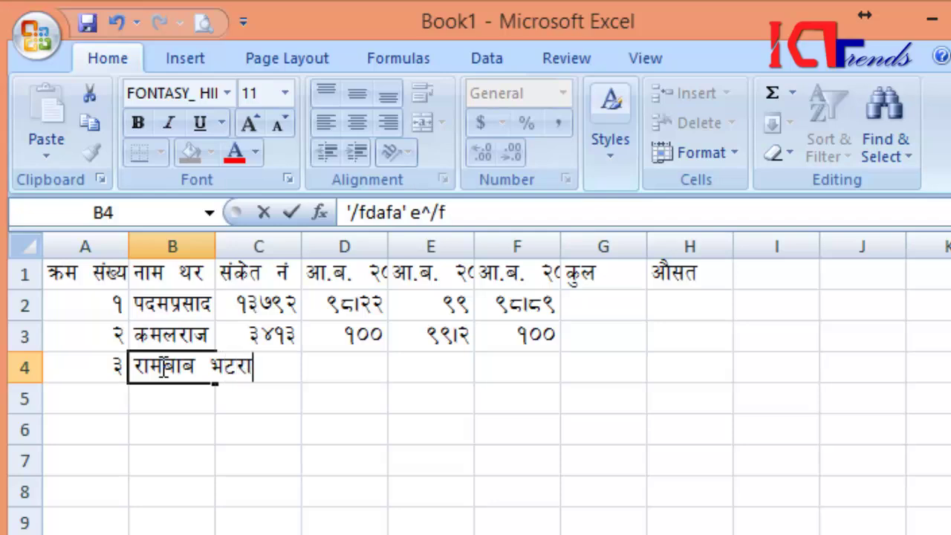
pyautogui.write('O')
pyautogui.press('Tab')
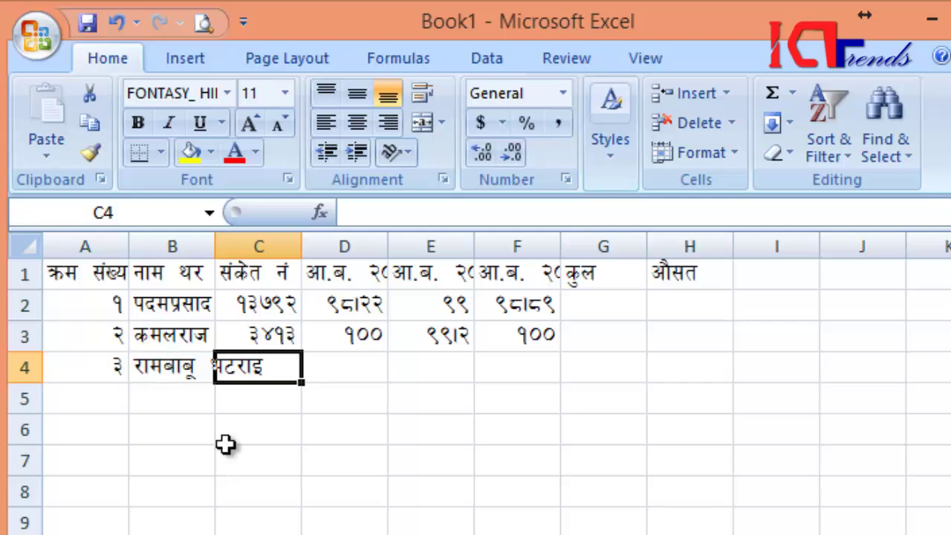
# Step: Fill row 4 with code number 241.35 and marks 93.6, 90 and 99 in C4:F4
pyautogui.write('241.35')
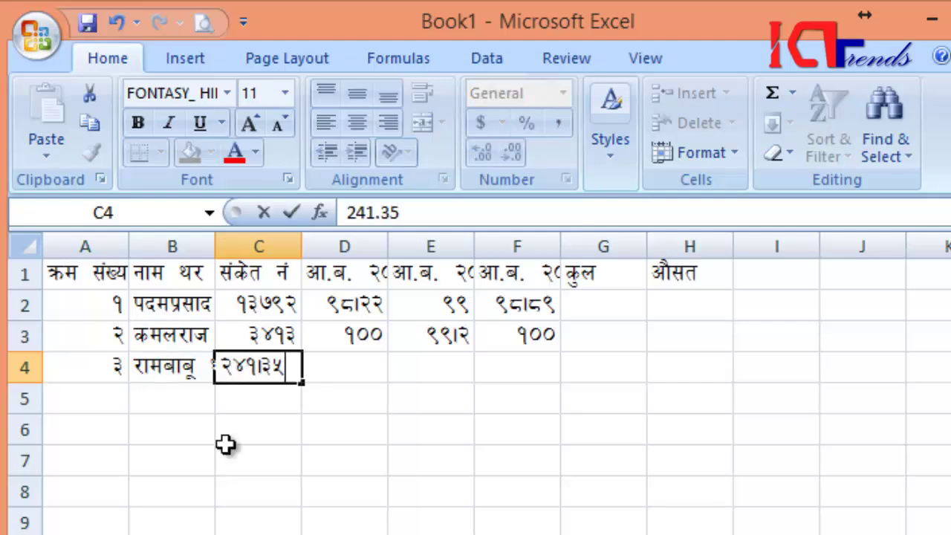
pyautogui.press('Tab')
pyautogui.write('9')
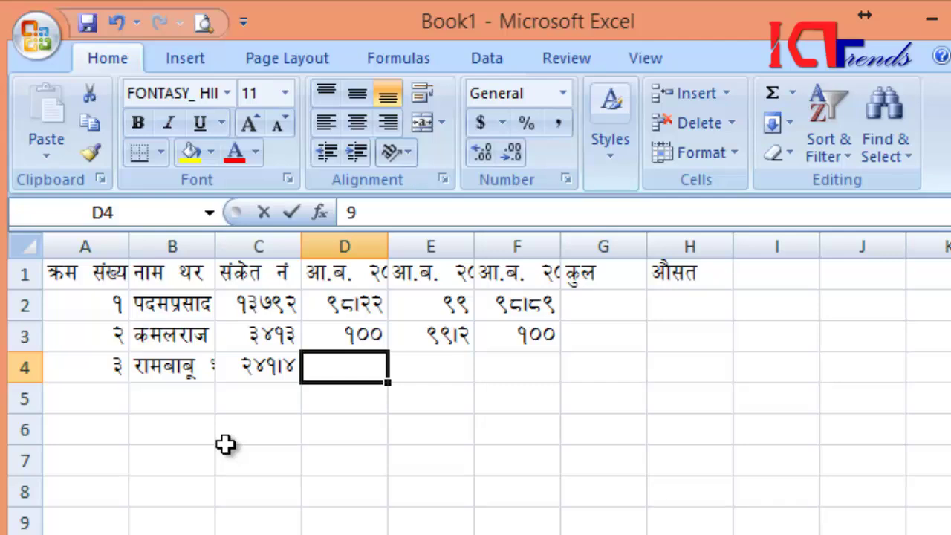
pyautogui.write('3.6')
pyautogui.press('Tab')
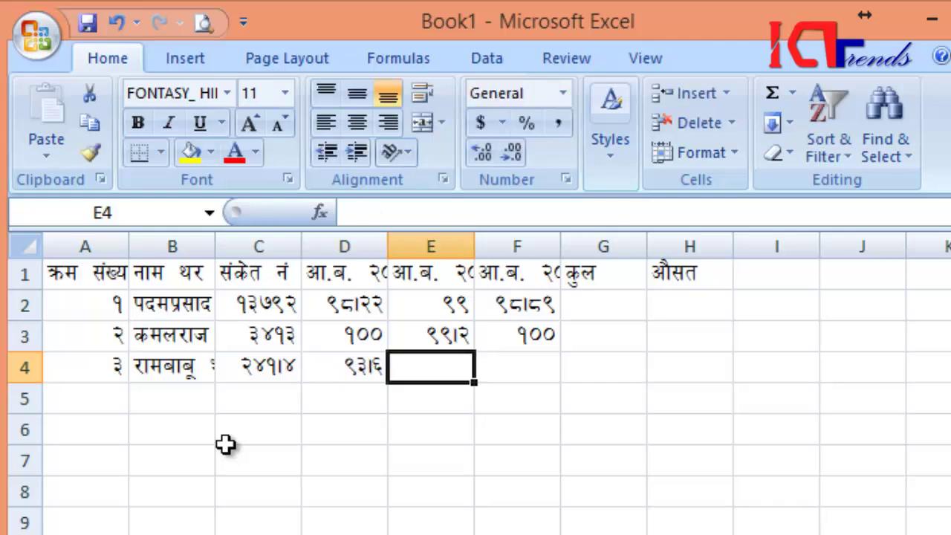
pyautogui.write('90')
pyautogui.press('Tab')
pyautogui.write('99')
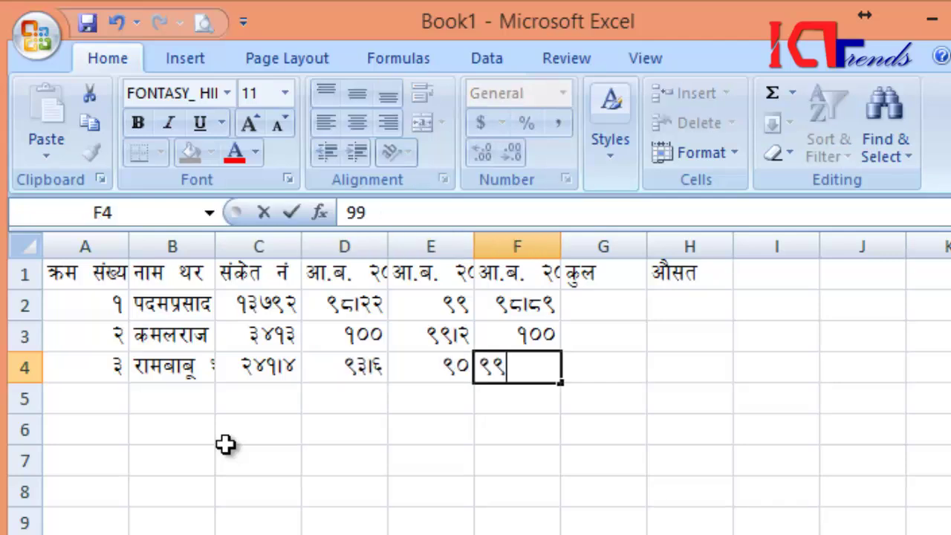
pyautogui.press('Return')
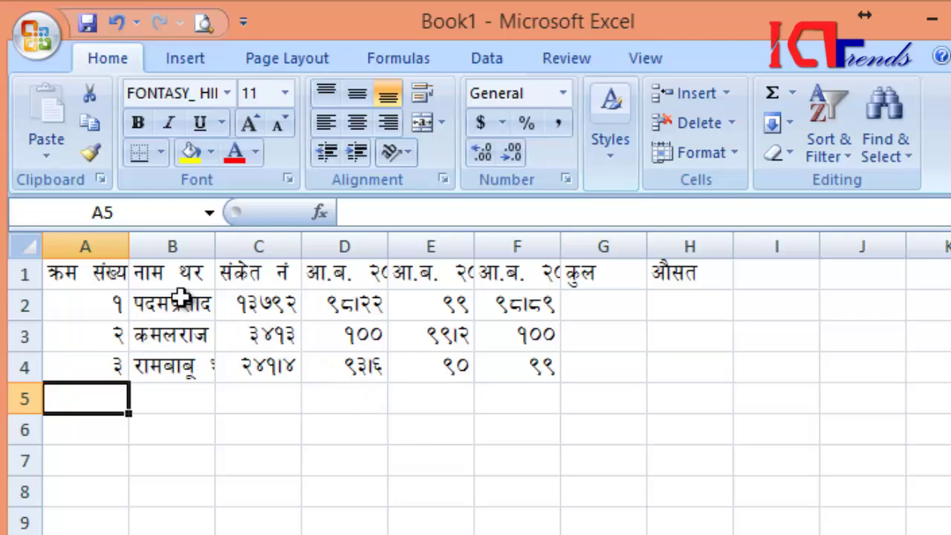
# Step: Widen column B so full student names show, then begin a =SUM formula in G2
pyautogui.moveTo(215, 246); pyautogui.dragTo(325, 251)
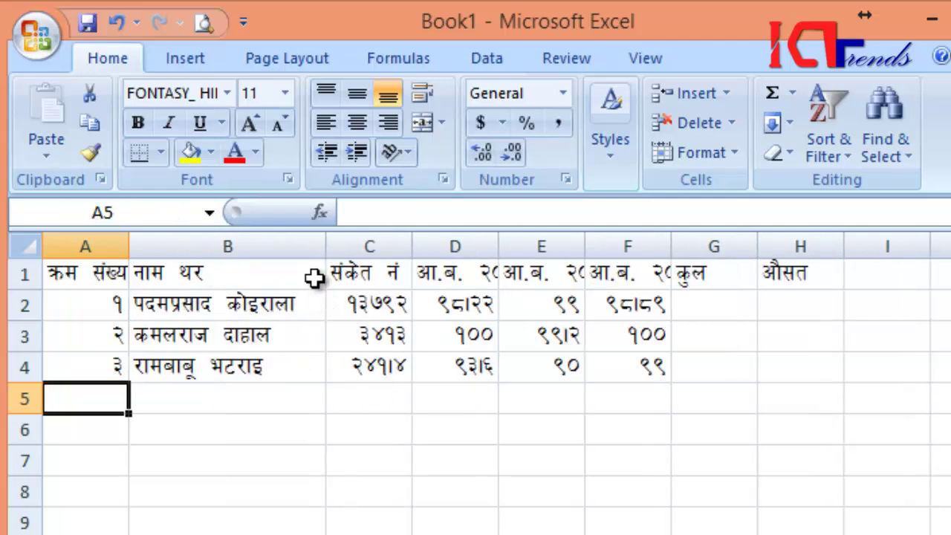
pyautogui.click(658, 335)
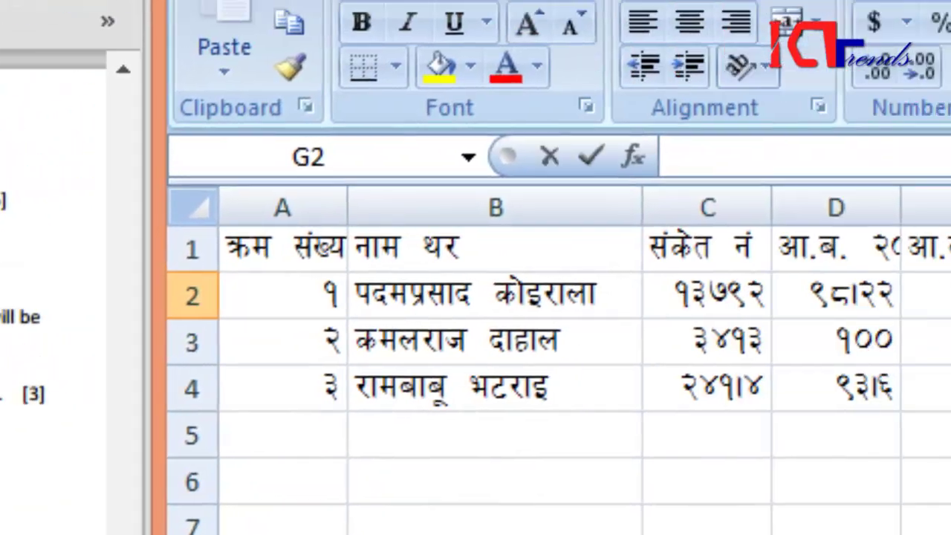
pyautogui.write('=sum')
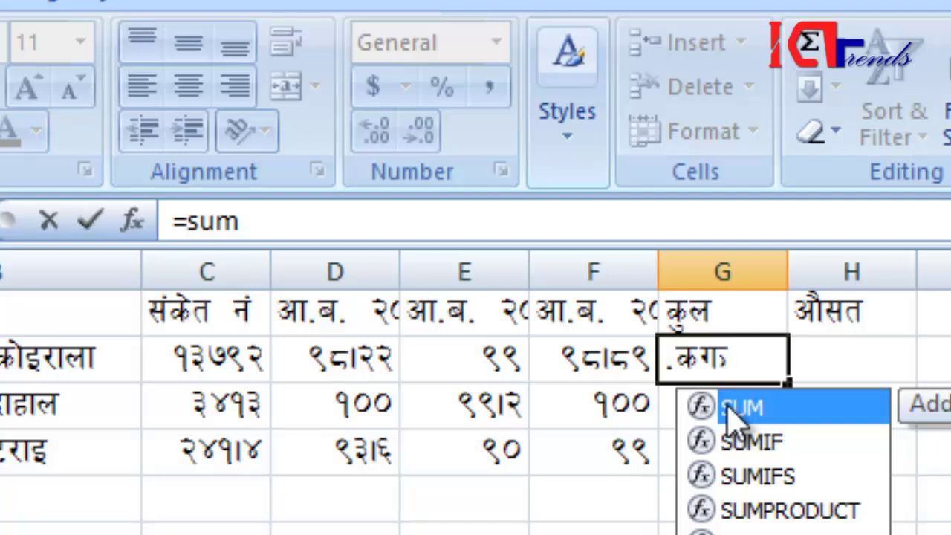
pyautogui.write('(')
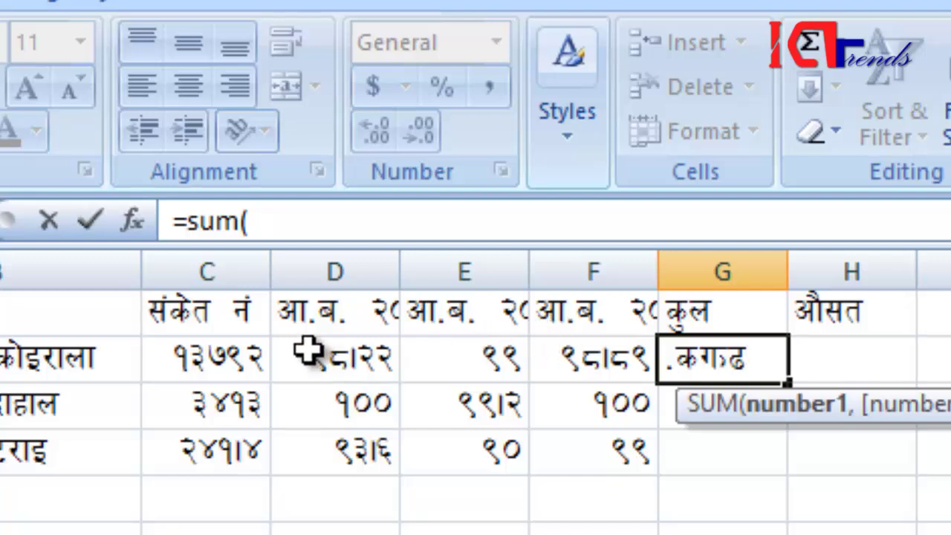
# Step: Total the marks with =SUM(D2:F2) in G2 and fill it down to G4
pyautogui.moveTo(318, 359); pyautogui.dragTo(592, 353)
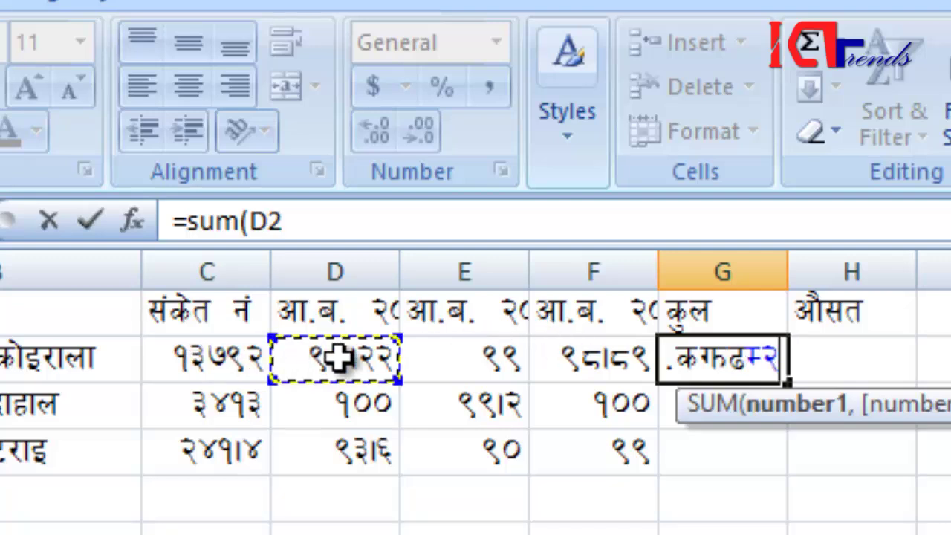
pyautogui.write(')')
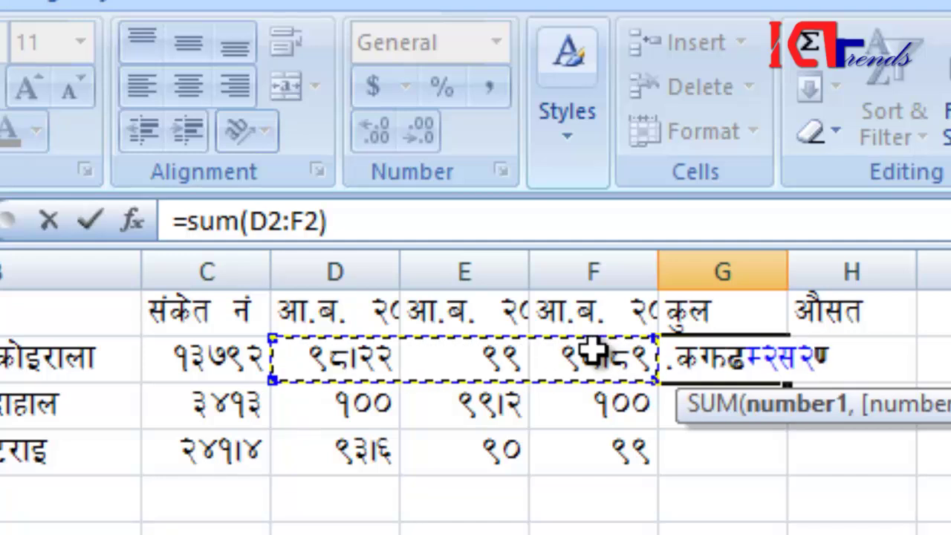
pyautogui.press('Return')
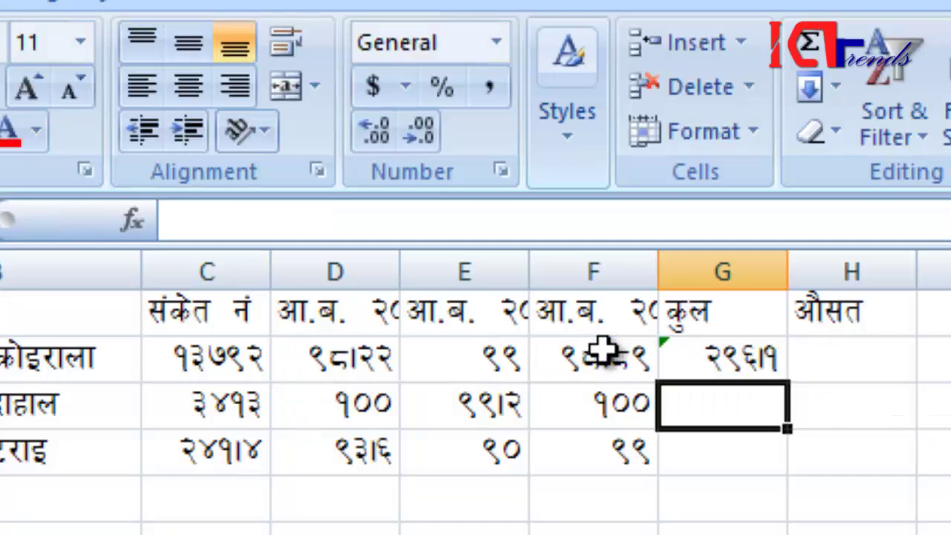
pyautogui.click(729, 356)
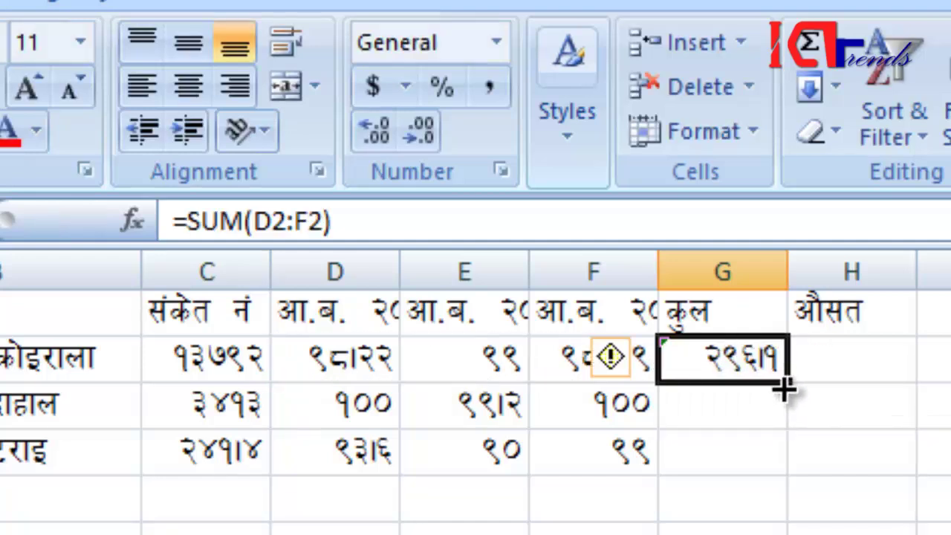
pyautogui.moveTo(789, 380); pyautogui.dragTo(788, 468)
pyautogui.click(844, 358)
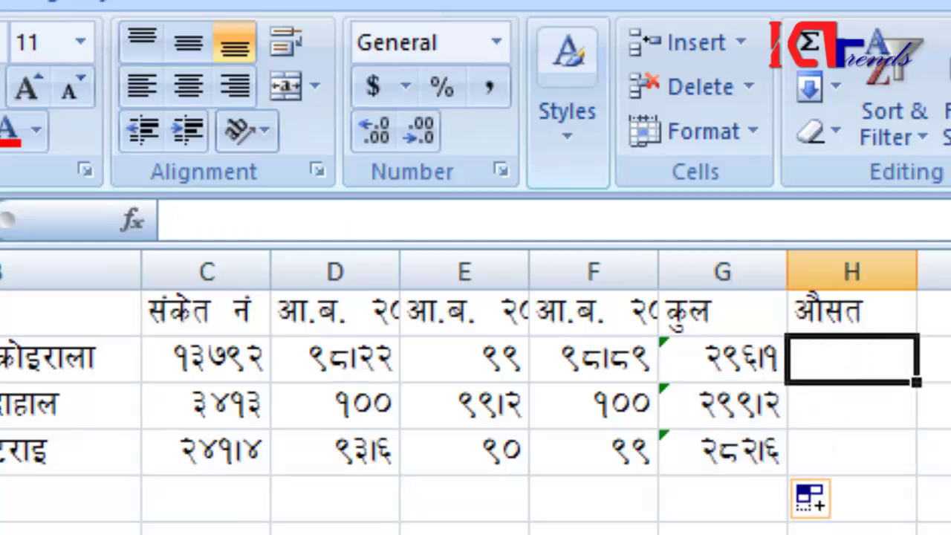
# Step: Average the marks with =AVERAGE(D2:F2) in H2 and fill it down to H4
pyautogui.write('=')
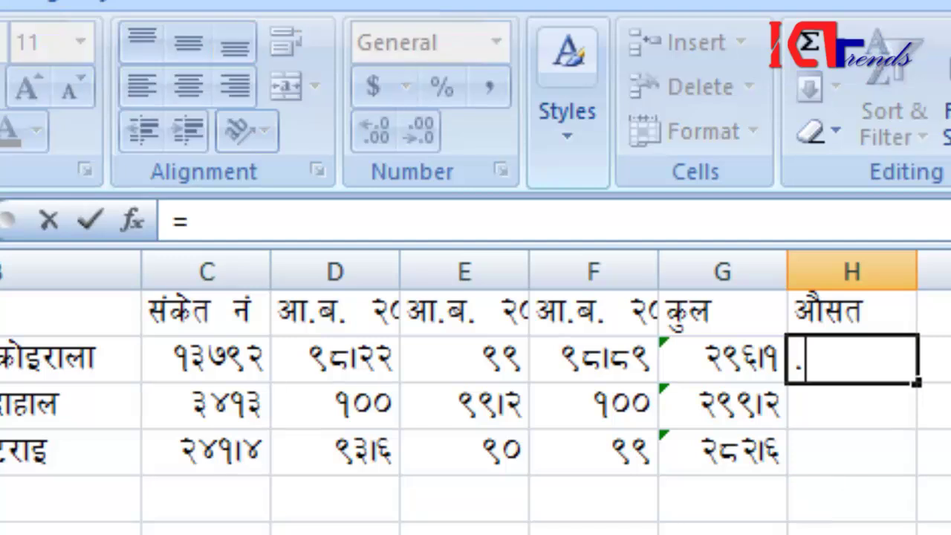
pyautogui.write('average')
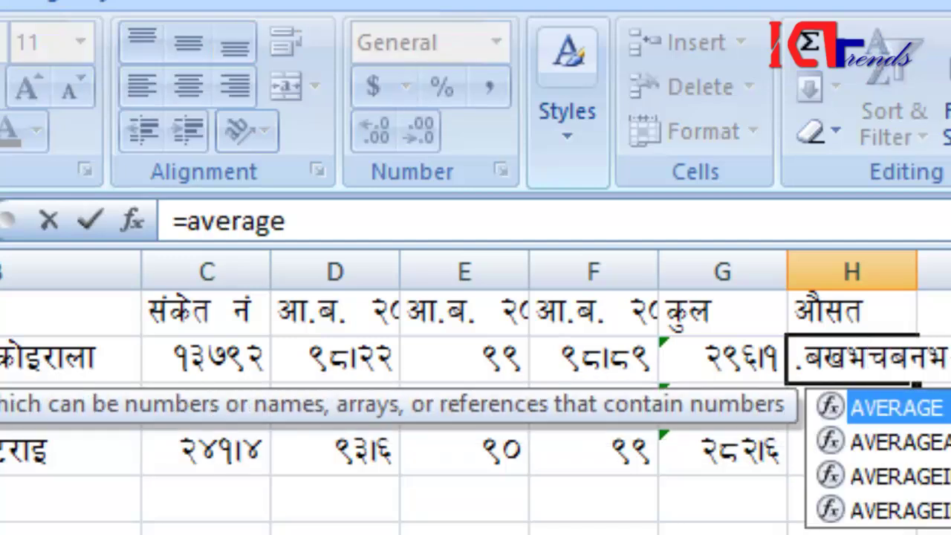
pyautogui.write('(')
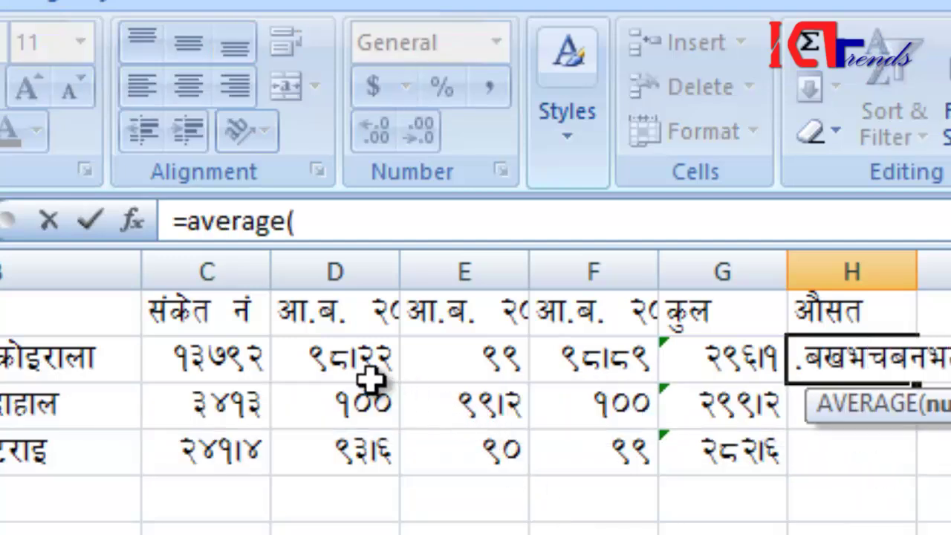
pyautogui.click(339, 360)
pyautogui.moveTo(428, 358); pyautogui.dragTo(569, 361)
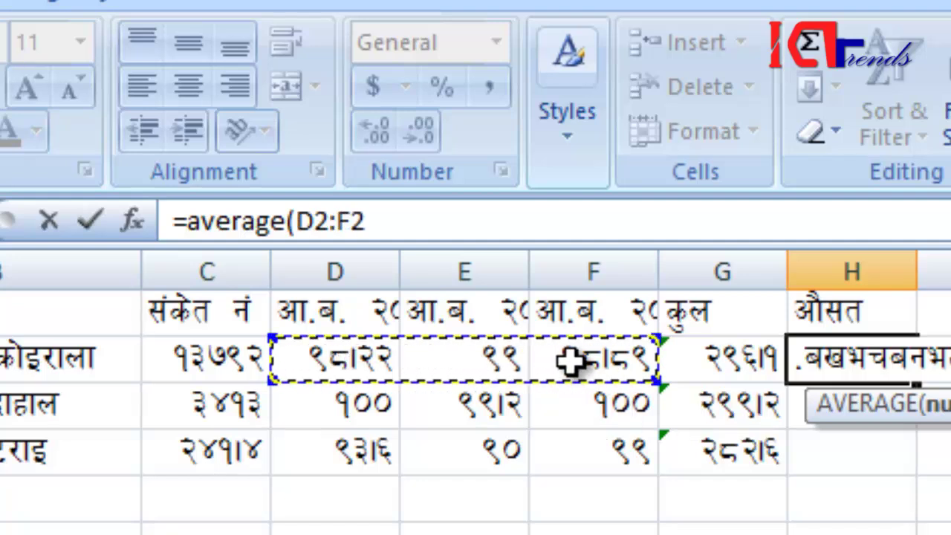
pyautogui.write(')')
pyautogui.press('Return')
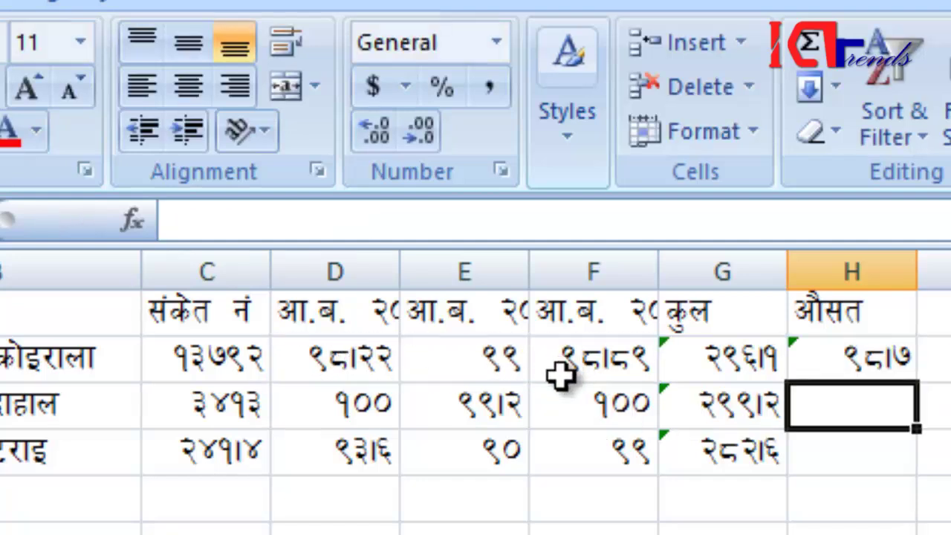
pyautogui.click(832, 360)
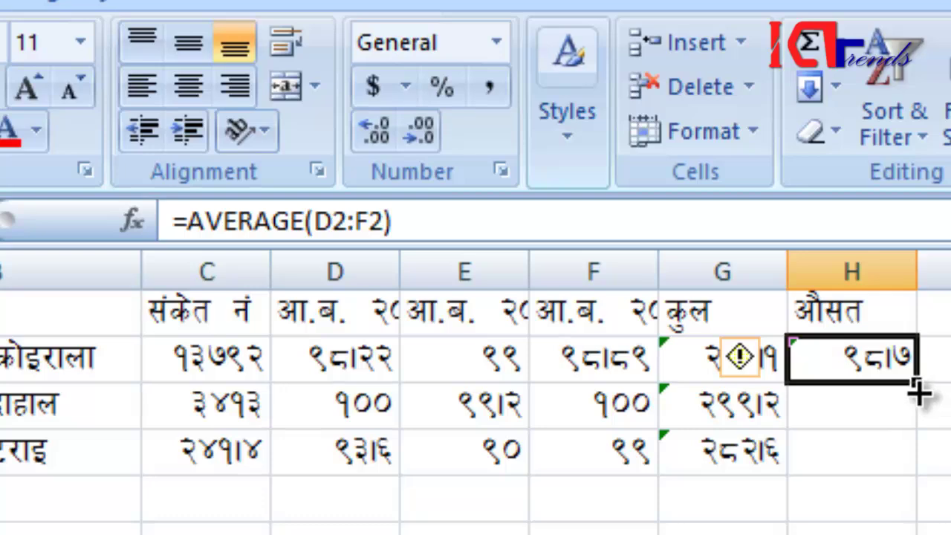
pyautogui.moveTo(918, 385); pyautogui.dragTo(916, 455)
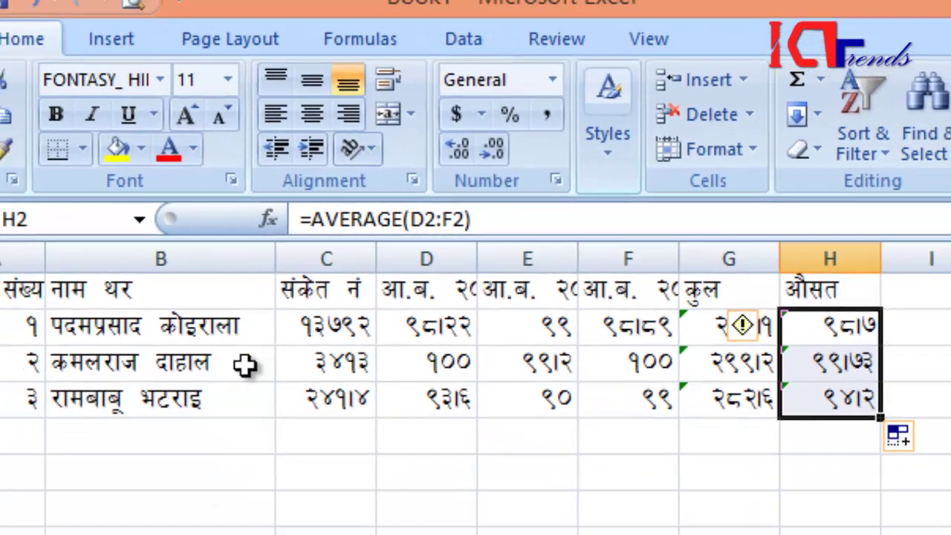
# Step: Select the whole marks table from A1 to H4
pyautogui.click(327, 355)
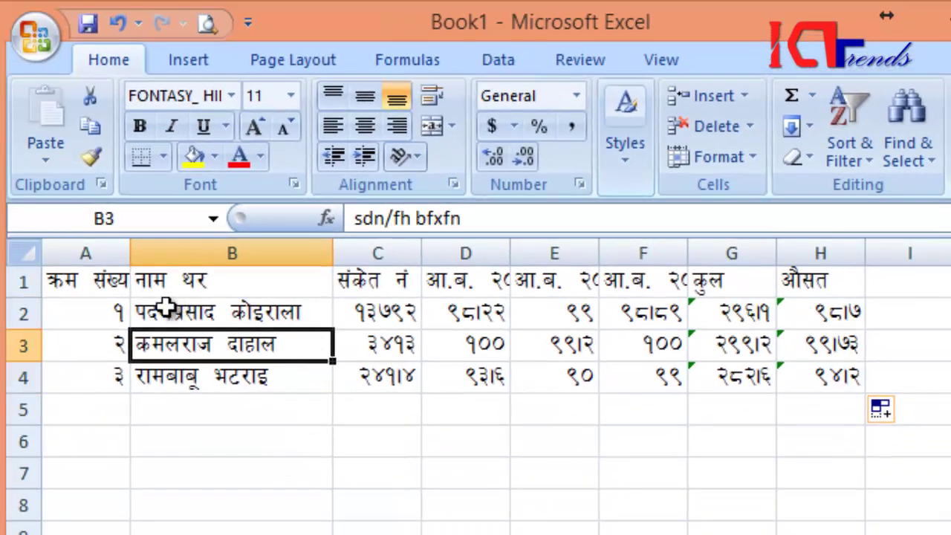
pyautogui.click(110, 286)
pyautogui.moveTo(110, 285); pyautogui.dragTo(791, 381)
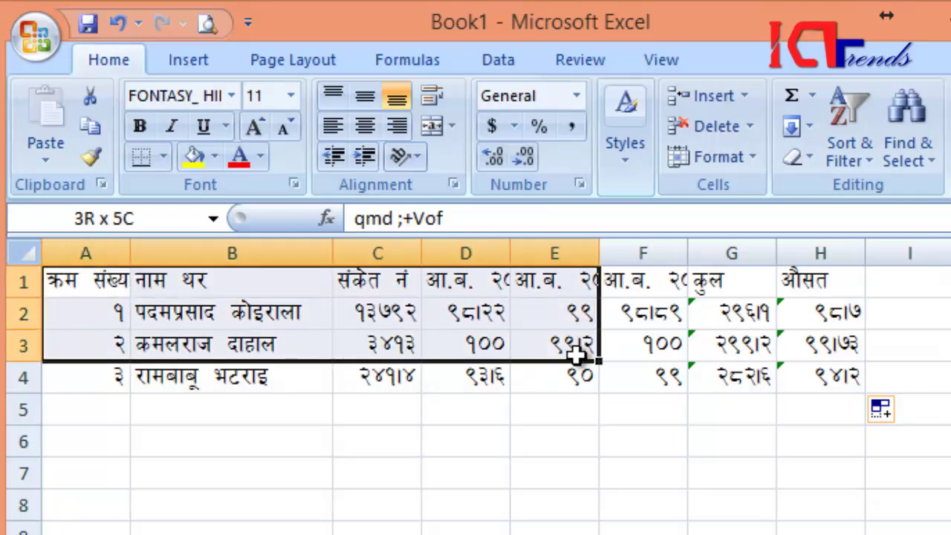
# Step: Widen column C slightly and autofit columns D, E and F to their year headings
pyautogui.click(418, 351)
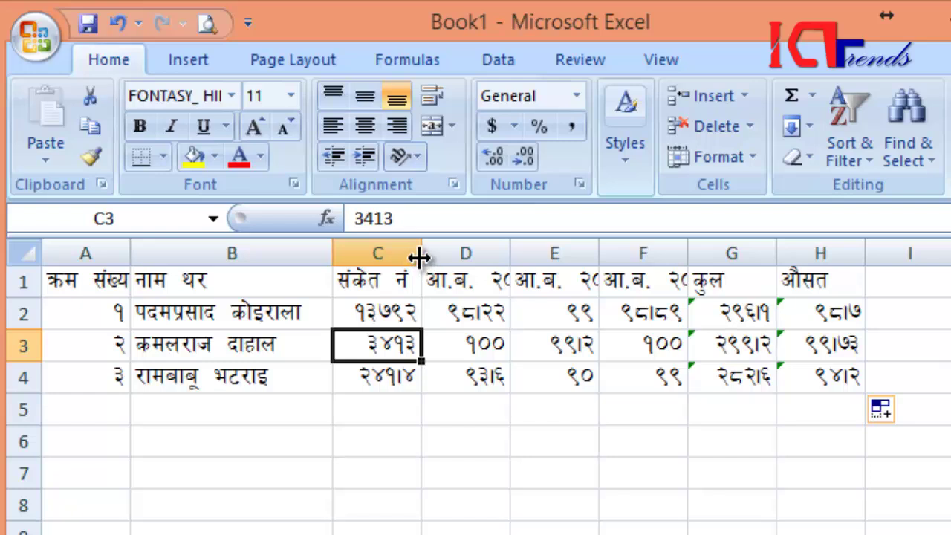
pyautogui.moveTo(416, 260); pyautogui.dragTo(437, 260)
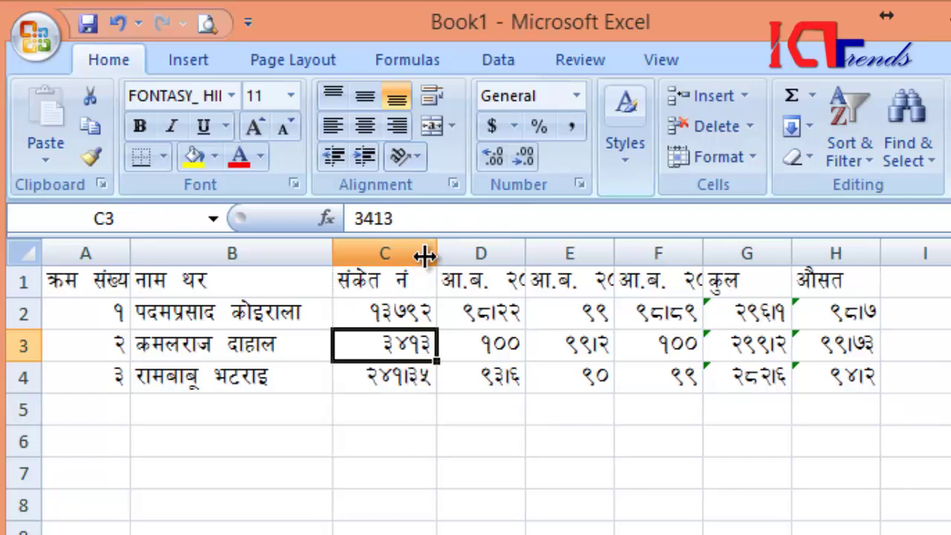
pyautogui.doubleClick(526, 253)
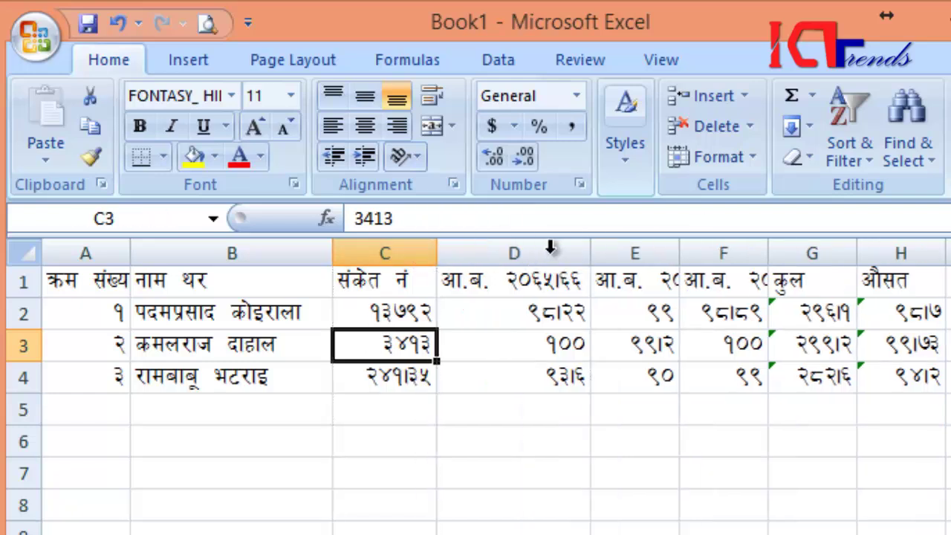
pyautogui.doubleClick(681, 253)
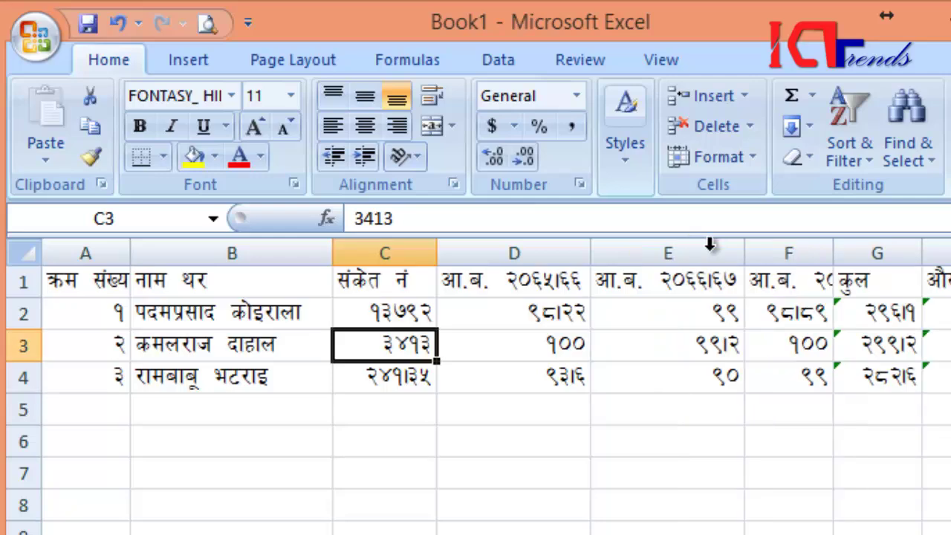
pyautogui.doubleClick(833, 254)
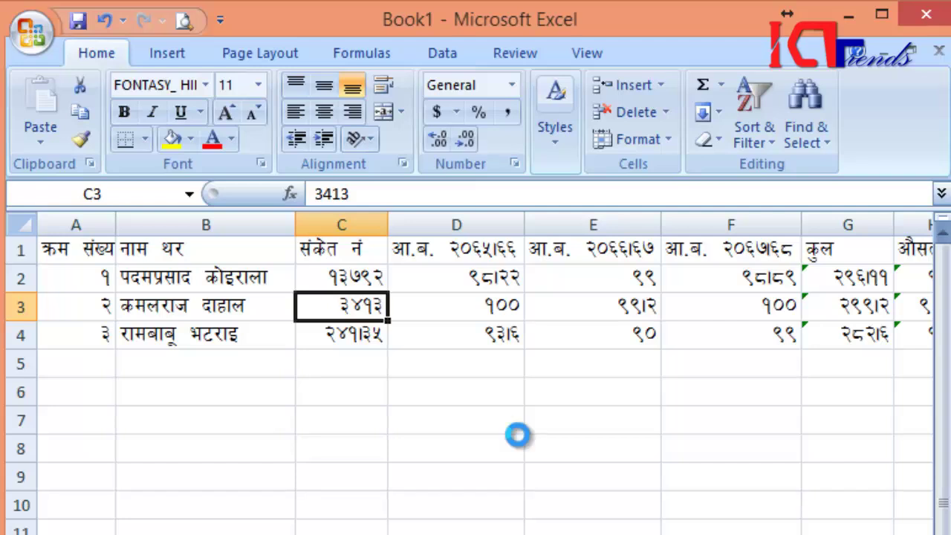
pyautogui.keyDown('ctrl'); pyautogui.scroll(-1, 518, 435); pyautogui.keyUp('ctrl')
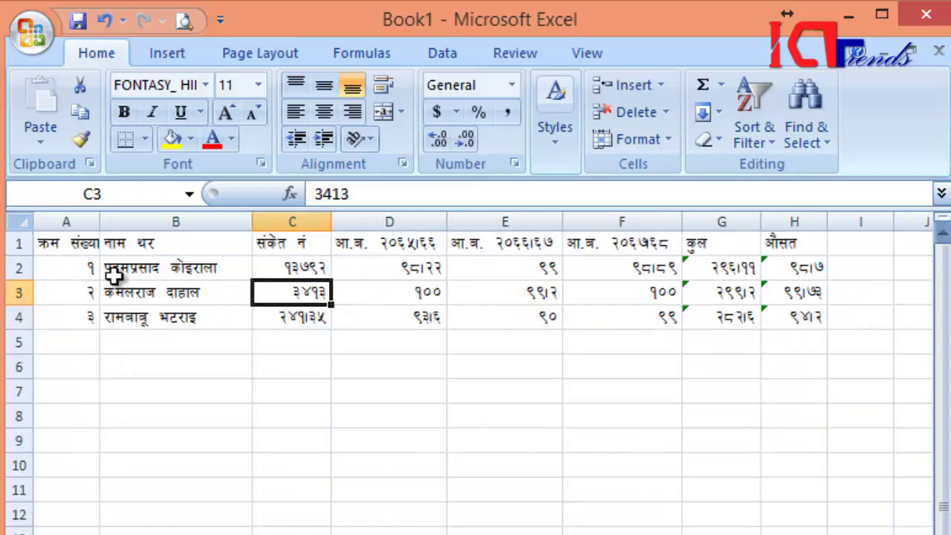
# Step: Apply All Borders to the marks table A1:H4
pyautogui.click(75, 243)
pyautogui.moveTo(191, 249); pyautogui.dragTo(790, 314)
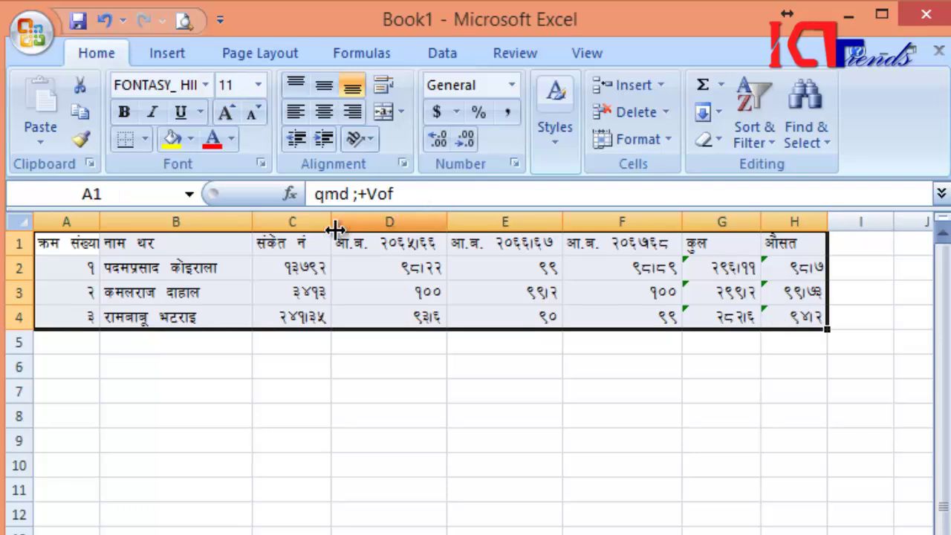
pyautogui.click(146, 140)
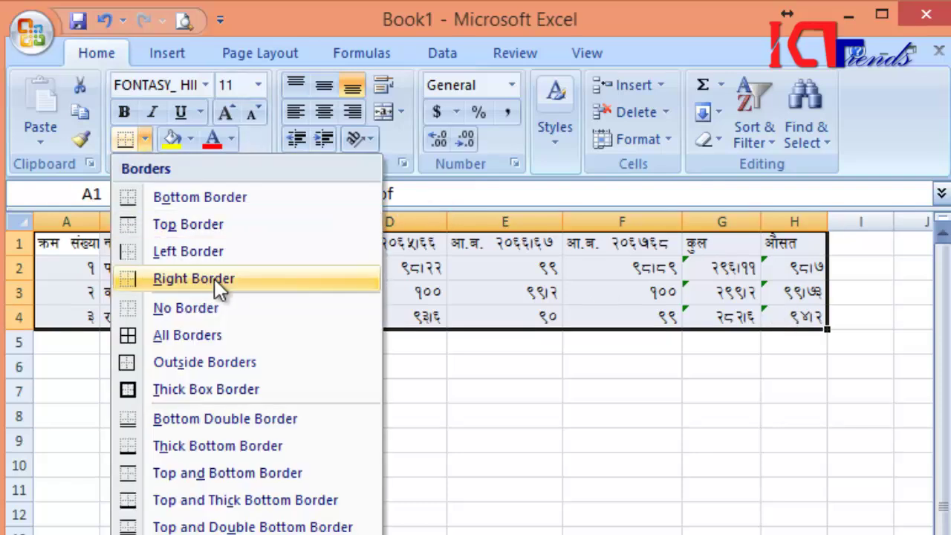
pyautogui.click(221, 336)
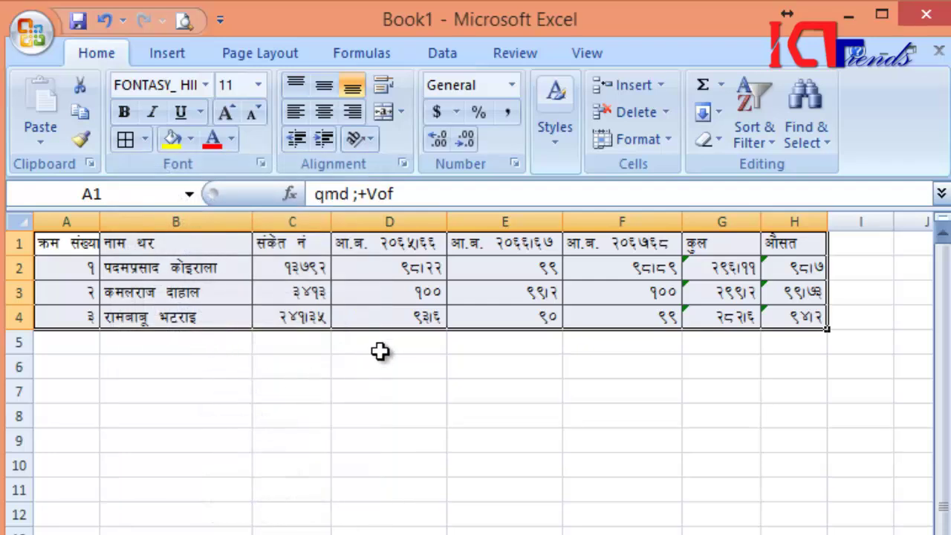
pyautogui.click(377, 346)
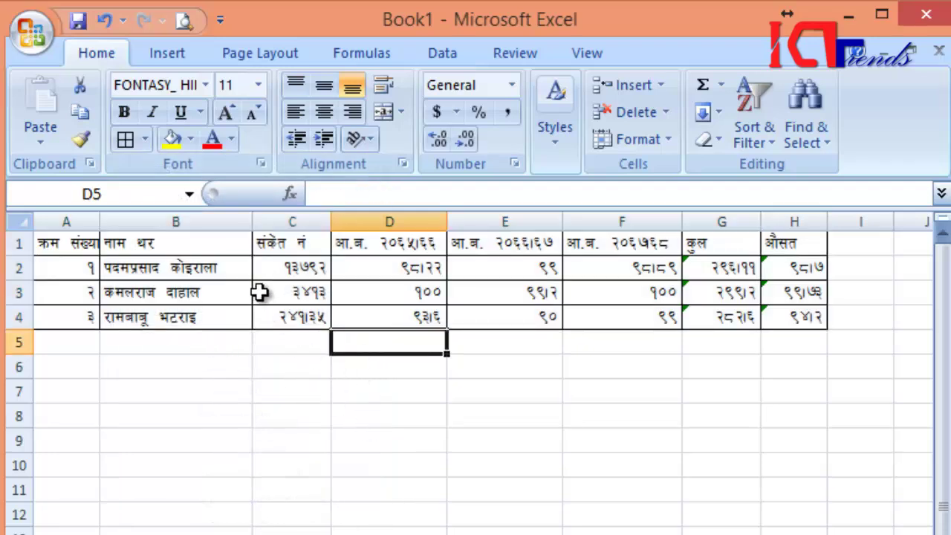
# Step: Select the three years' marks in D2:F4
pyautogui.click(369, 295)
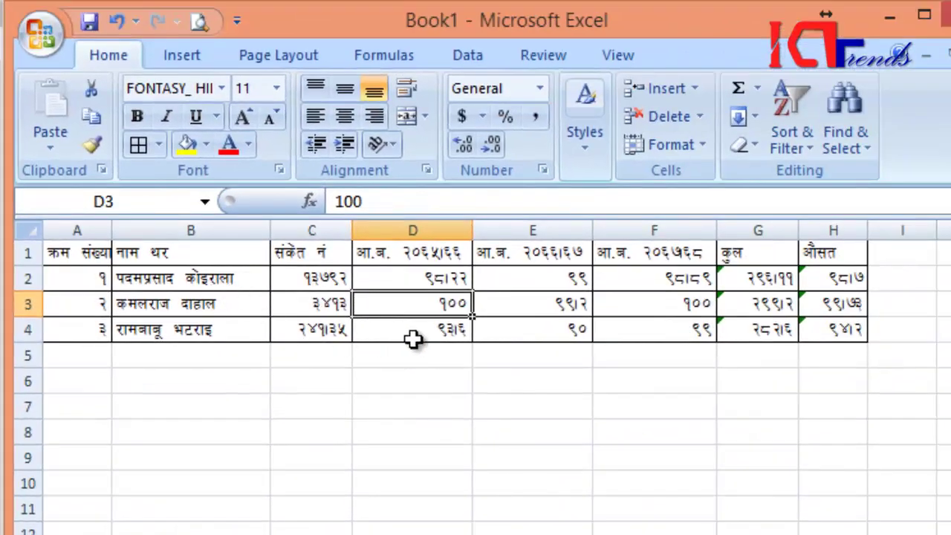
pyautogui.click(421, 273)
pyautogui.moveTo(420, 273); pyautogui.dragTo(671, 322)
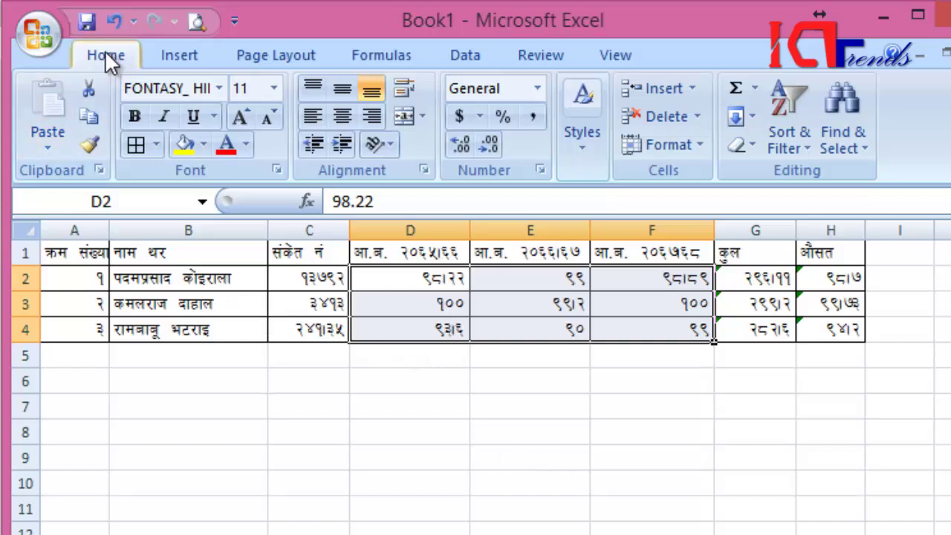
# Step: Add a Less Than 99 conditional formatting rule on D2:F4 using Red Text
pyautogui.click(584, 167)
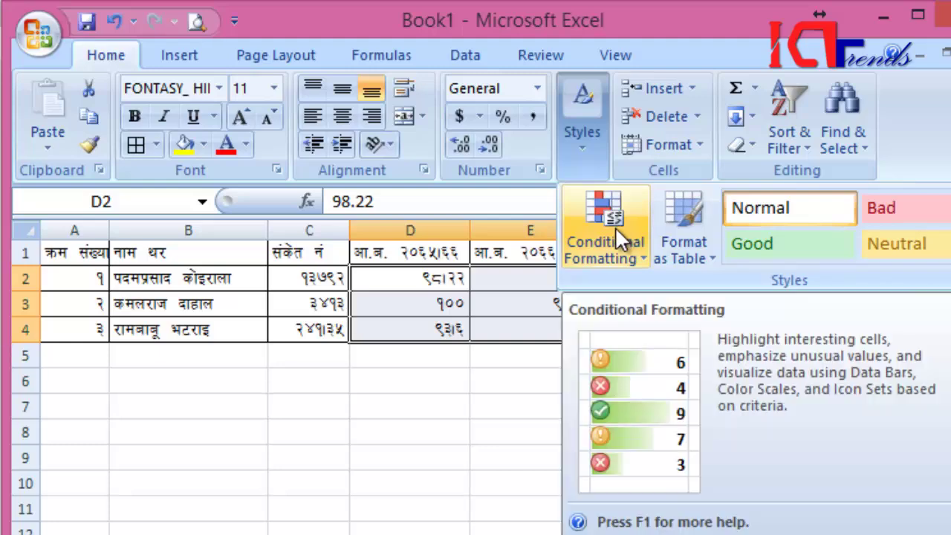
pyautogui.click(612, 238)
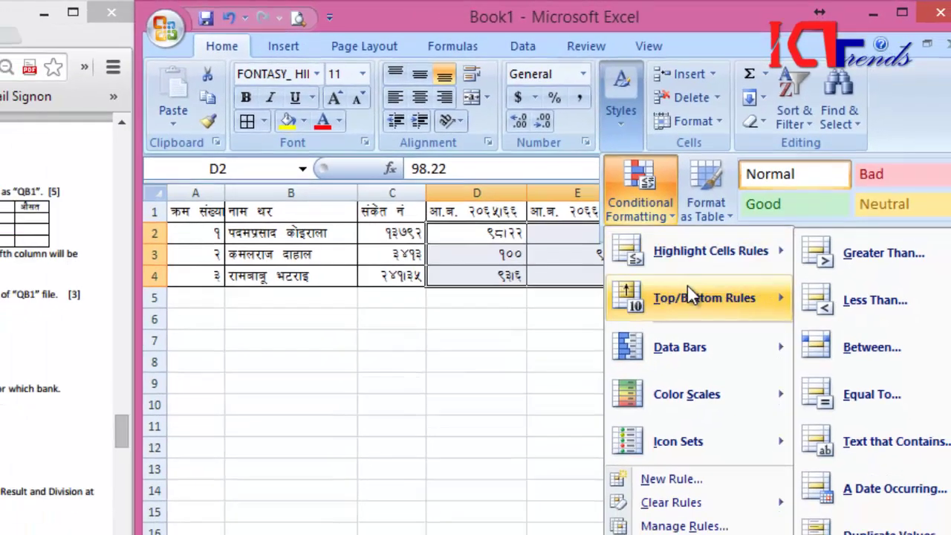
pyautogui.moveTo(722, 223)
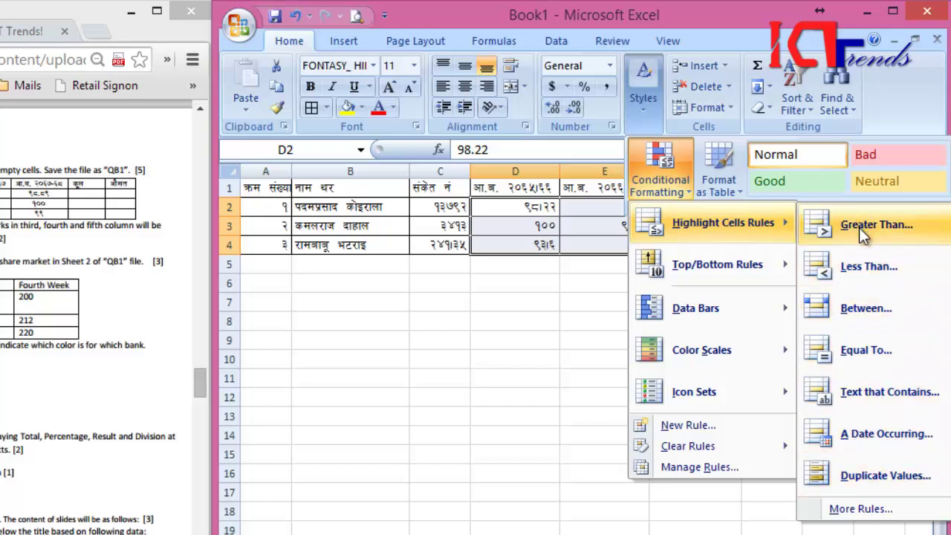
pyautogui.click(864, 270)
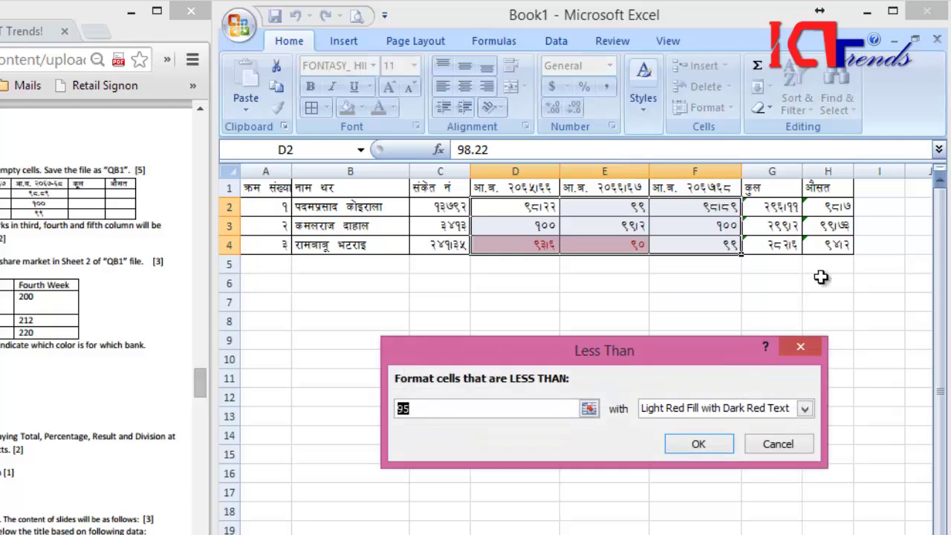
pyautogui.write('99')
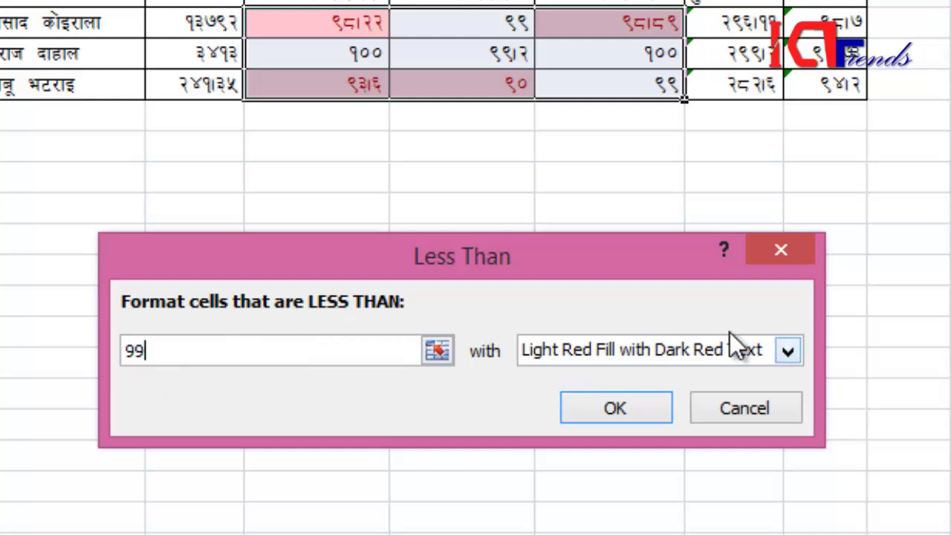
pyautogui.click(786, 350)
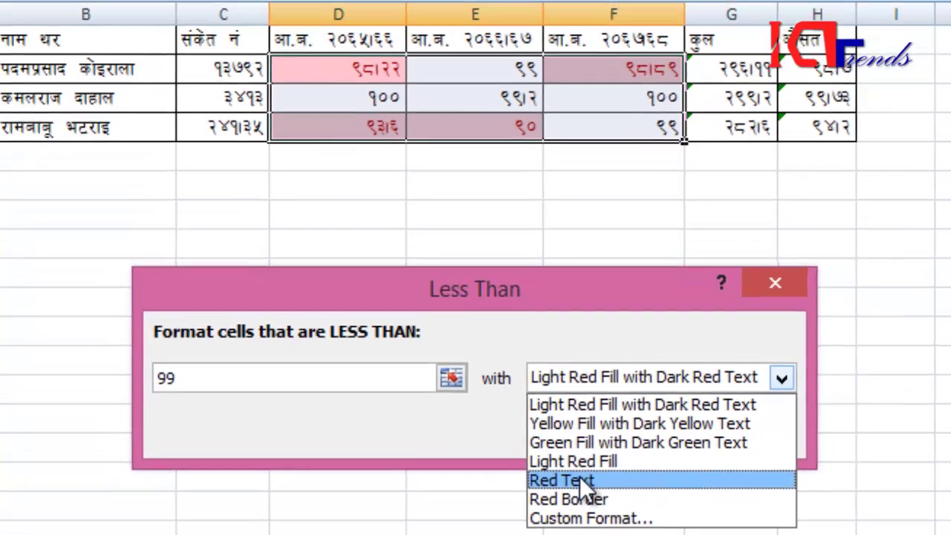
pyautogui.click(573, 458)
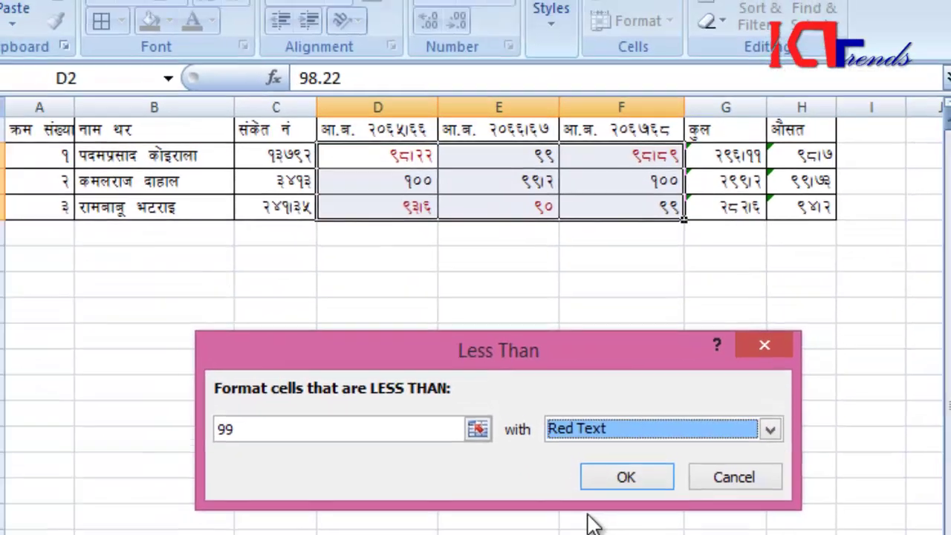
pyautogui.click(637, 499)
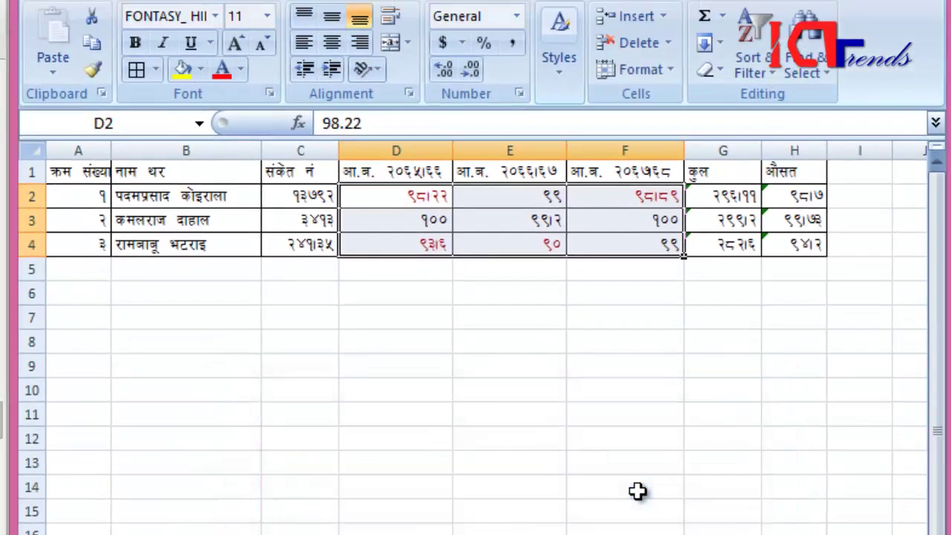
pyautogui.click(551, 340)
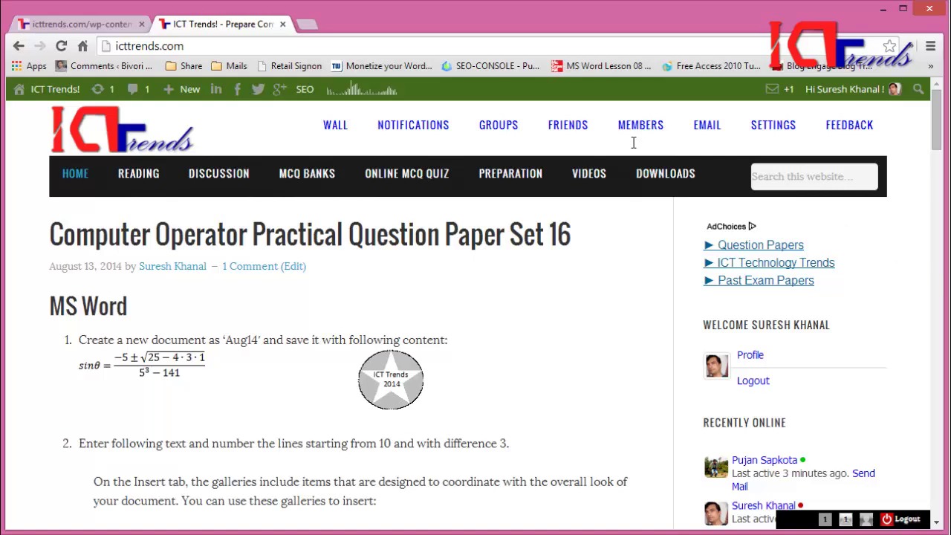
# Step: Go to the DISCUSSION page and open the MS Word forum from the category list
pyautogui.click(213, 172)
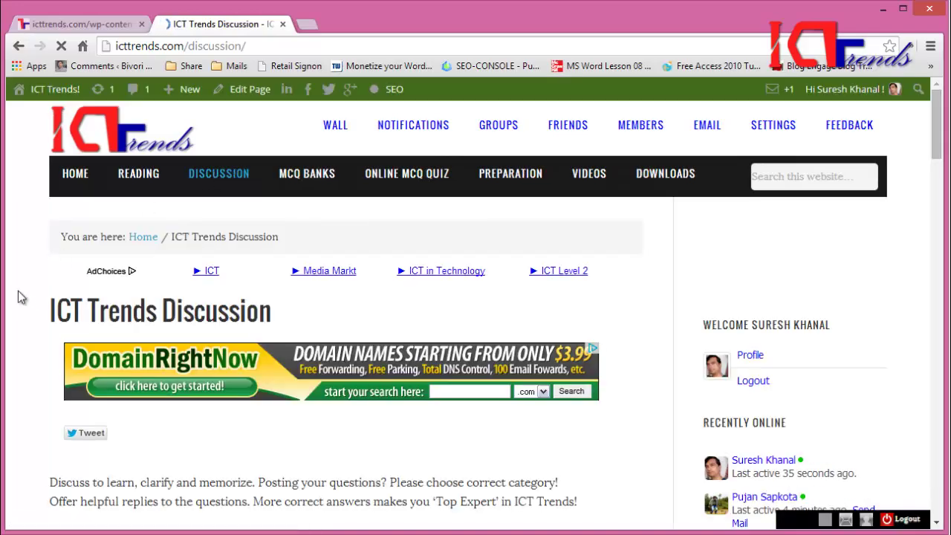
pyautogui.scroll(-3, 18, 290)
pyautogui.scroll(-5, 18, 291)
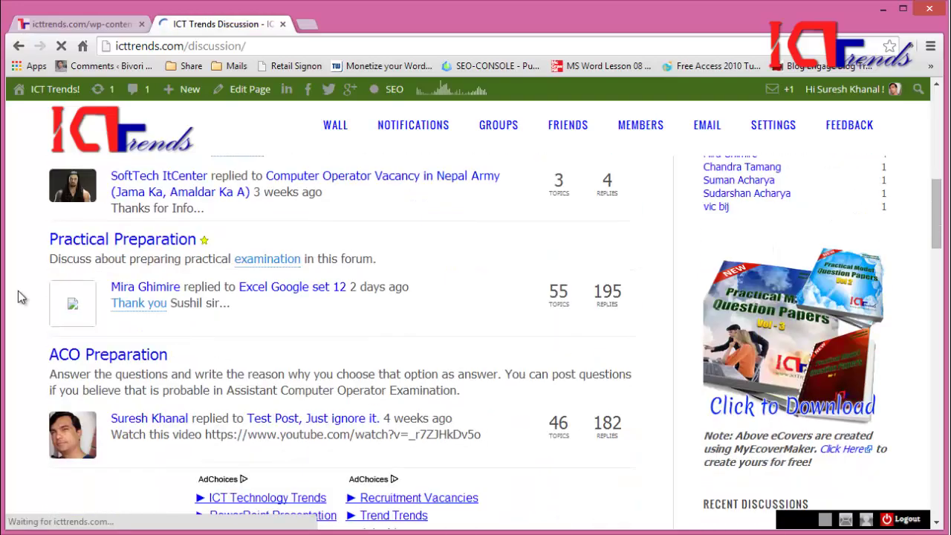
pyautogui.scroll(-1, 18, 297)
pyautogui.scroll(-3, 18, 296)
pyautogui.scroll(-1, 18, 297)
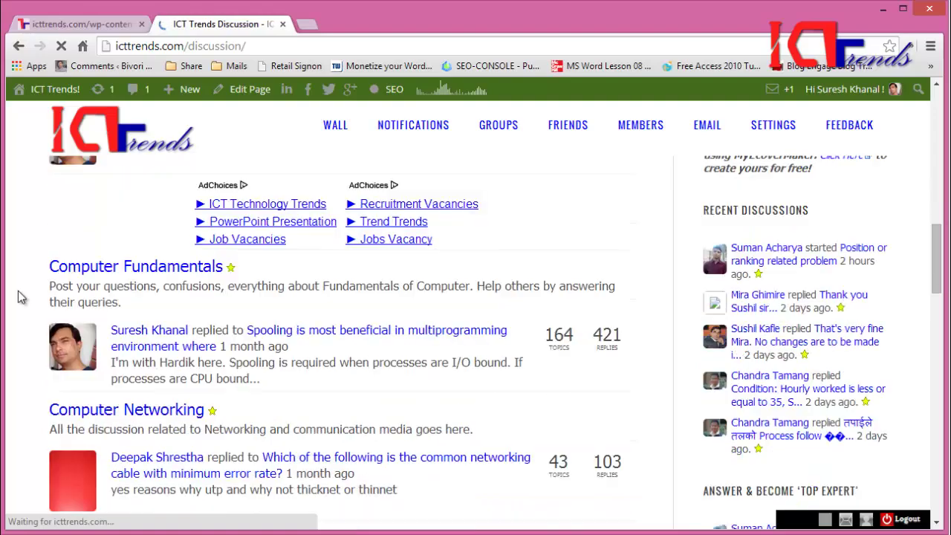
pyautogui.scroll(-1, 18, 297)
pyautogui.scroll(-1, 20, 296)
pyautogui.scroll(-2, 20, 296)
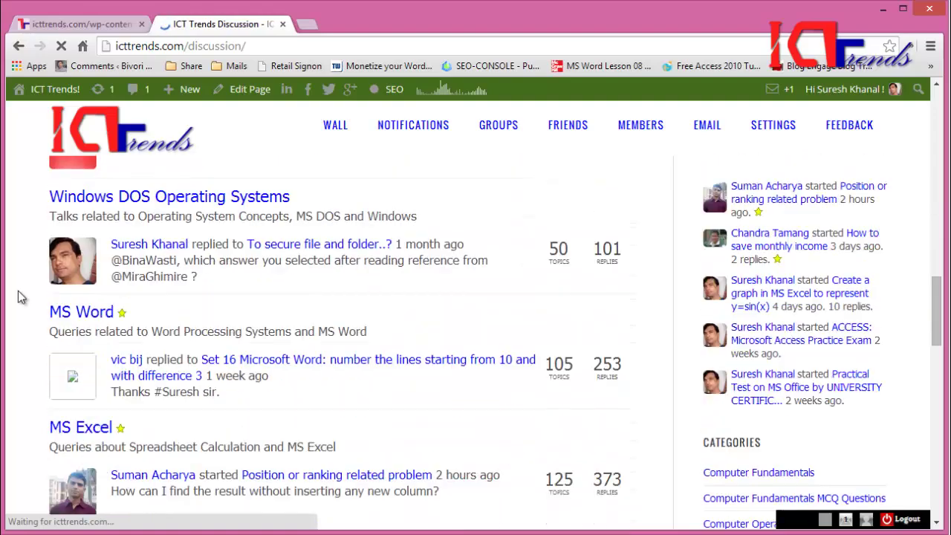
pyautogui.scroll(-1, 20, 297)
pyautogui.scroll(-1, 20, 297)
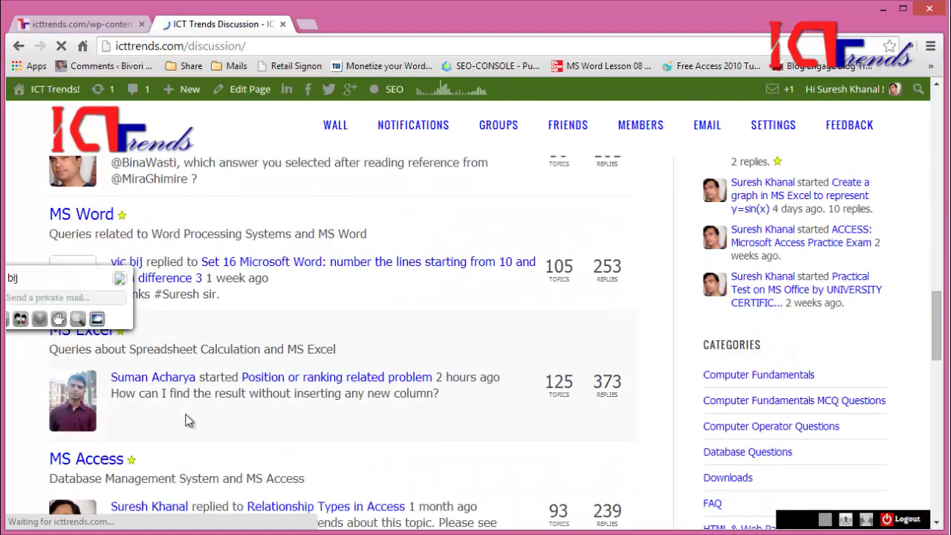
pyautogui.scroll(-3, 186, 420)
pyautogui.scroll(2, 187, 419)
pyautogui.scroll(1, 186, 419)
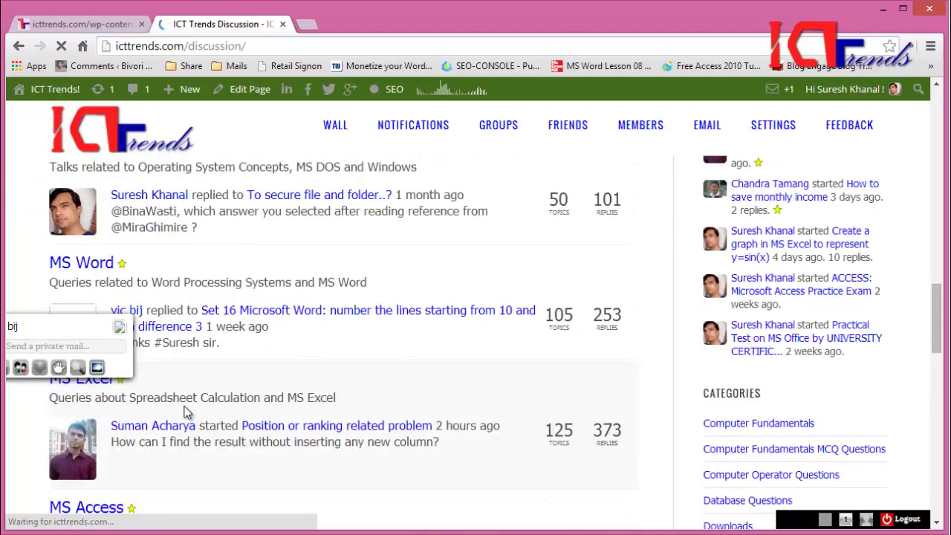
pyautogui.click(82, 266)
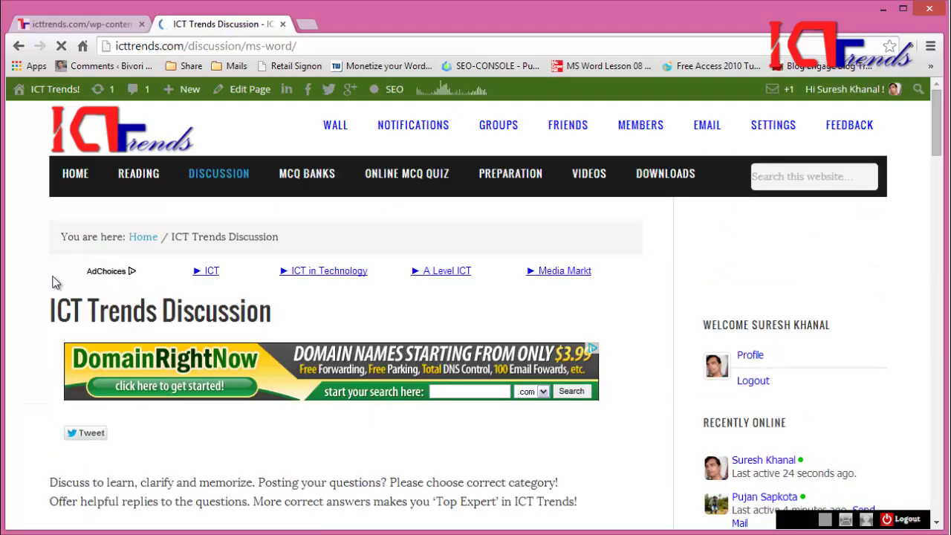
# Step: Scroll through the MS Word forum's topic list looking for the NEW TOPIC button
pyautogui.scroll(-2, 52, 282)
pyautogui.scroll(-1, 52, 282)
pyautogui.scroll(-1, 52, 282)
pyautogui.scroll(-1, 55, 282)
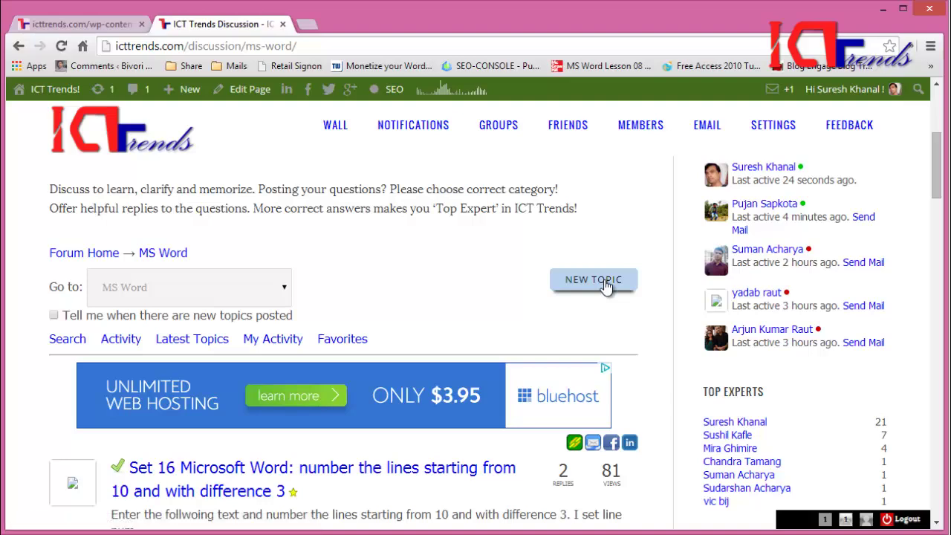
pyautogui.scroll(5, 605, 283)
pyautogui.scroll(1, 604, 282)
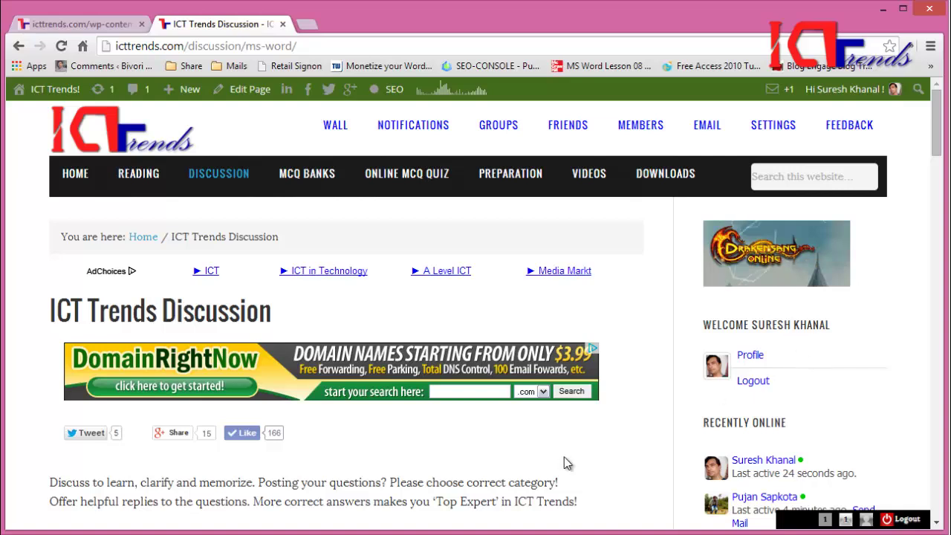
pyautogui.scroll(-3, 563, 457)
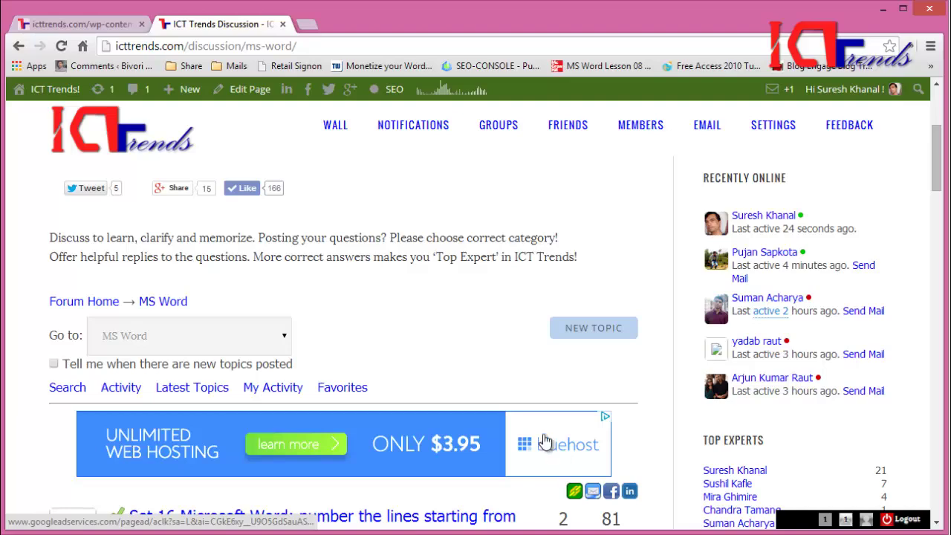
# Step: Start a new MS Word topic and place the cursor in the Topic Subject and First Post fields
pyautogui.click(593, 333)
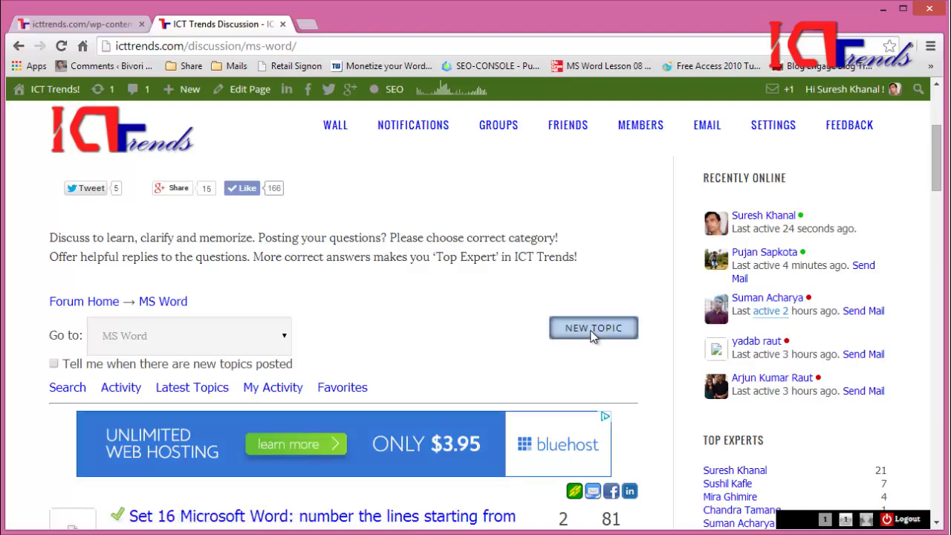
pyautogui.scroll(-1, 367, 350)
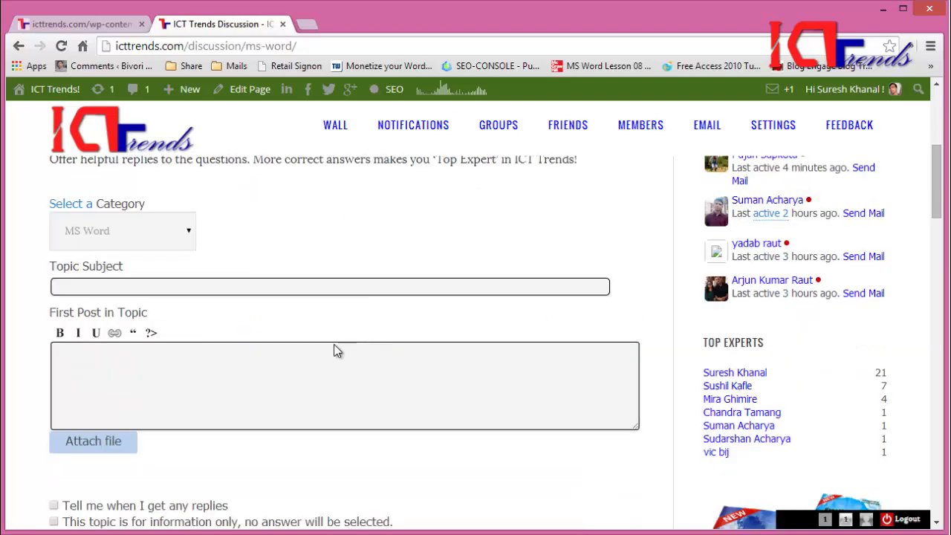
pyautogui.click(206, 284)
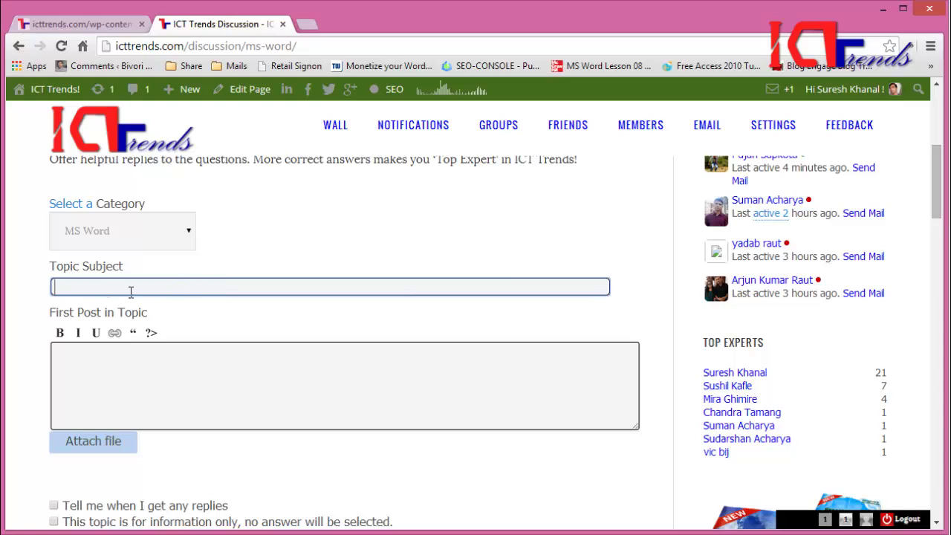
pyautogui.click(75, 354)
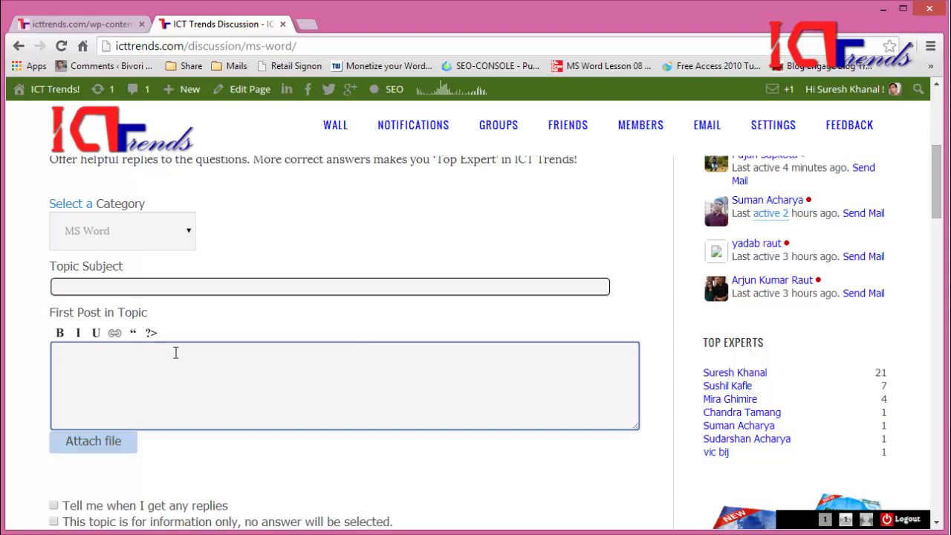
pyautogui.scroll(-1, 178, 354)
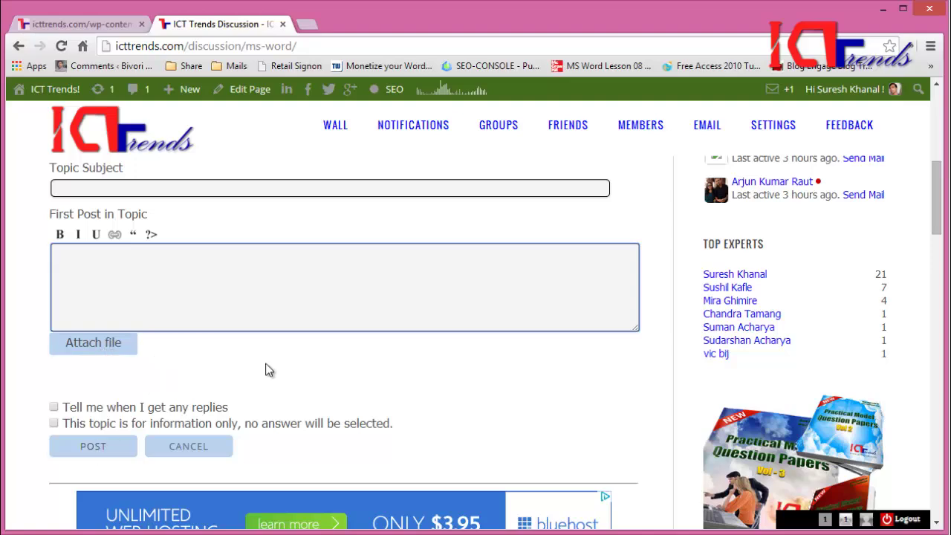
pyautogui.scroll(2, 269, 370)
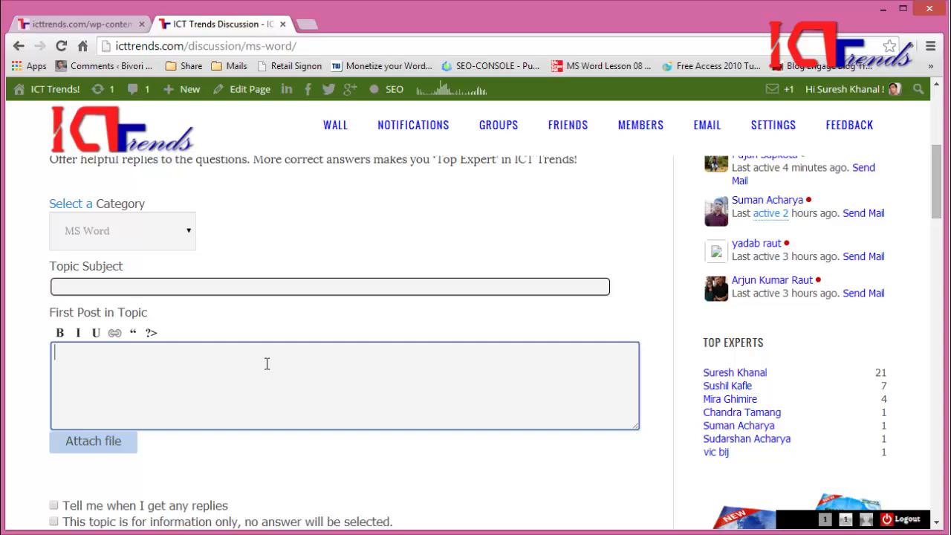